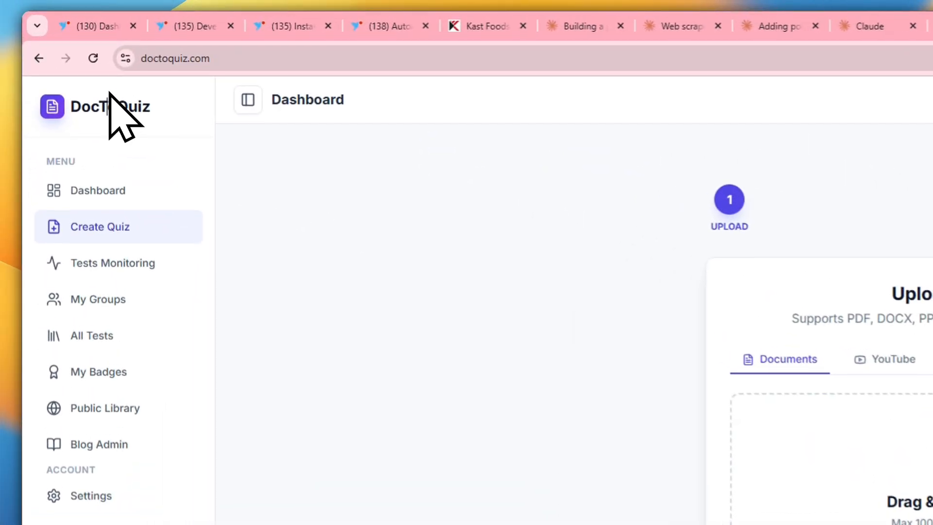
# Open the doctoquiz.com home page
pyautogui.click(109, 94)
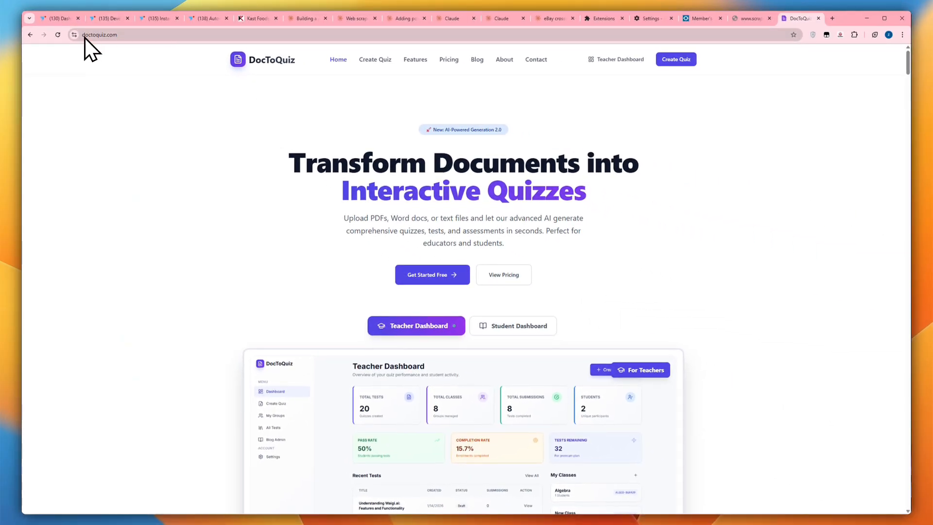
pyautogui.click(105, 35)
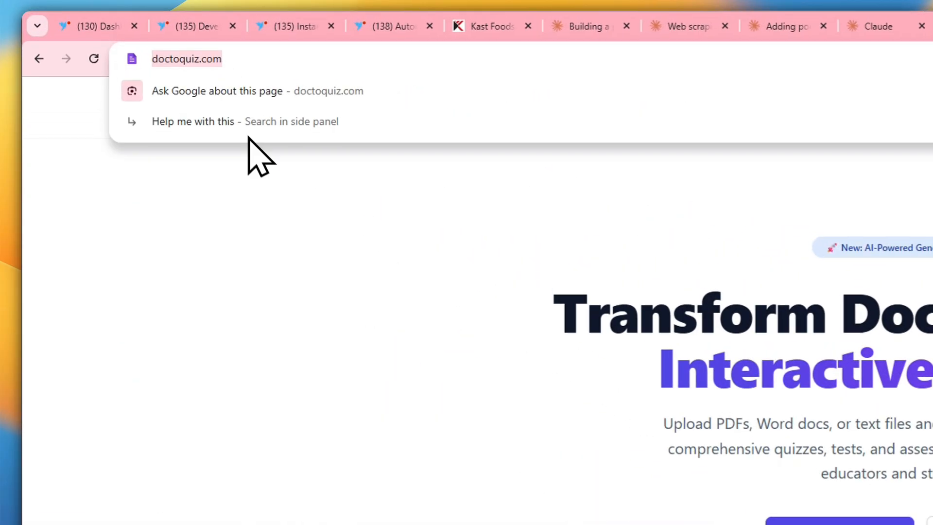
pyautogui.click(316, 263)
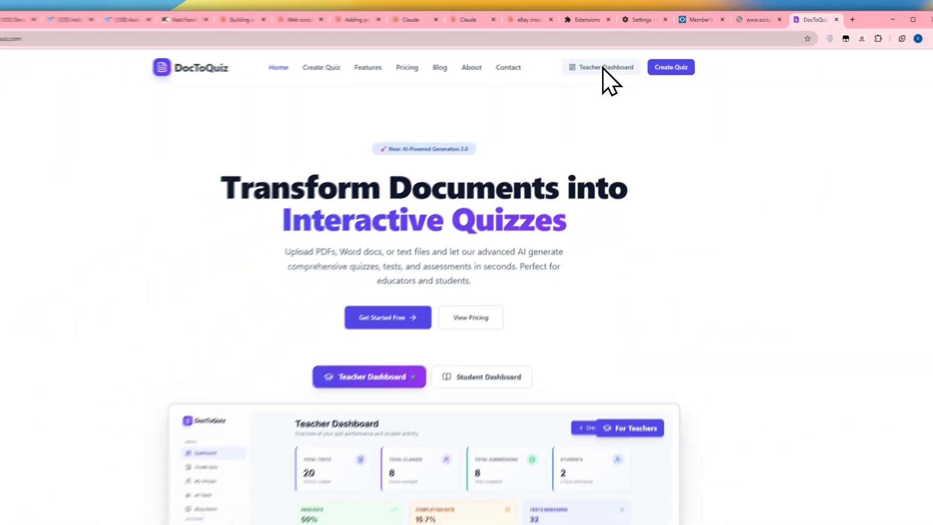
# Examine the teacher dashboard preview on the home page, and switch to the student dashboard preview to compare
pyautogui.scroll(-2, 609, 113)
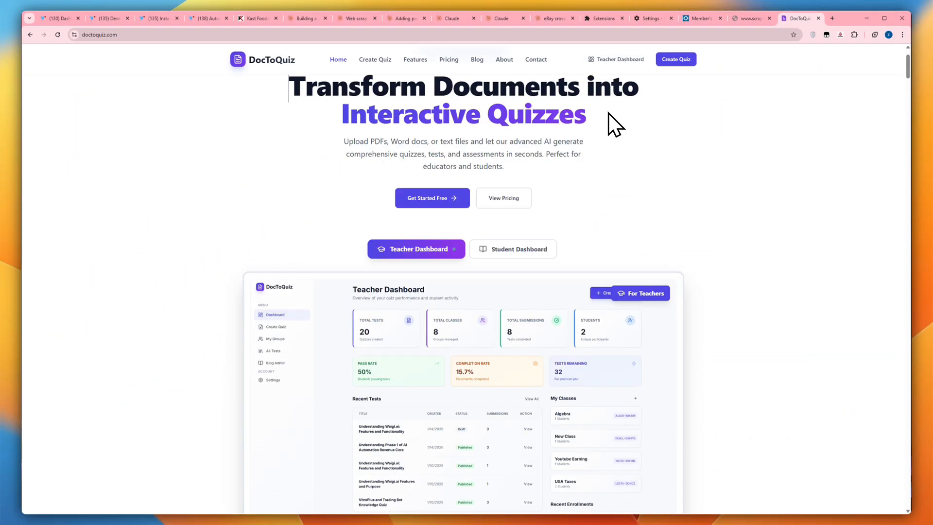
pyautogui.scroll(-2, 609, 113)
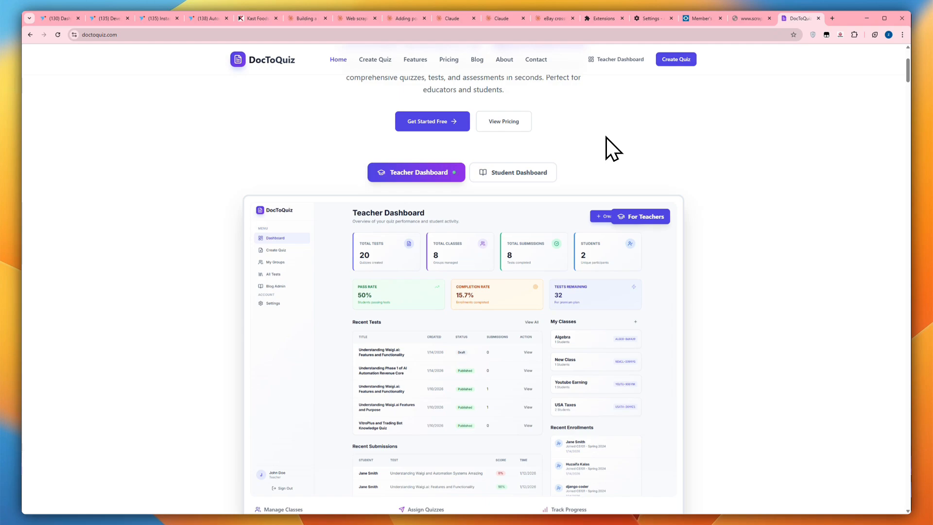
pyautogui.scroll(-1, 594, 152)
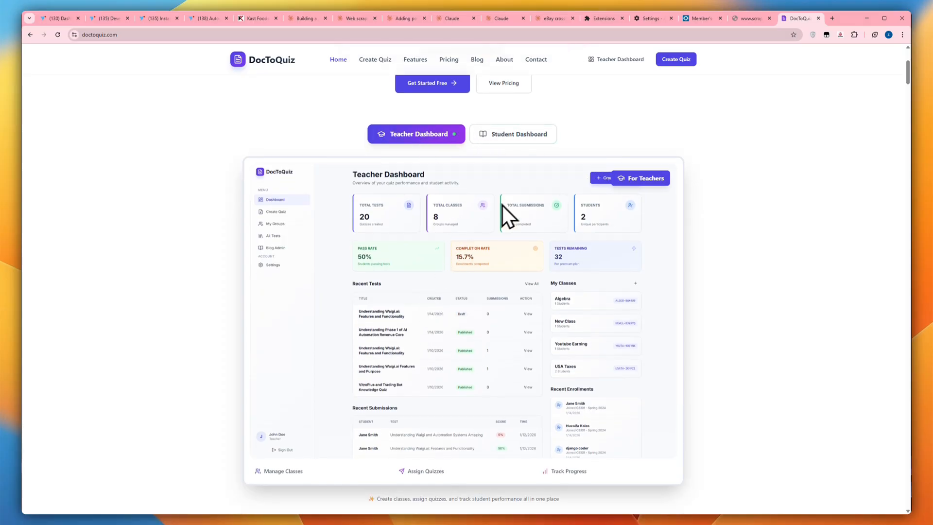
pyautogui.click(525, 135)
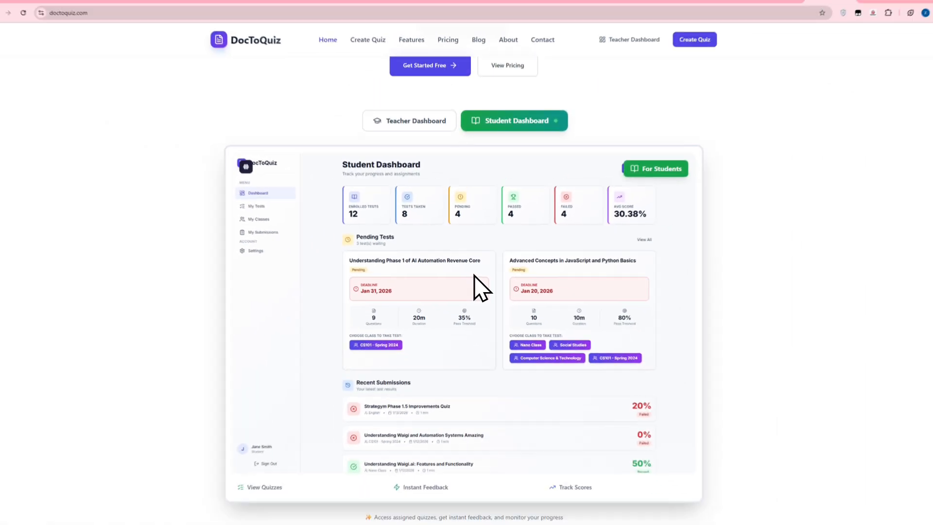
pyautogui.scroll(3, 620, 147)
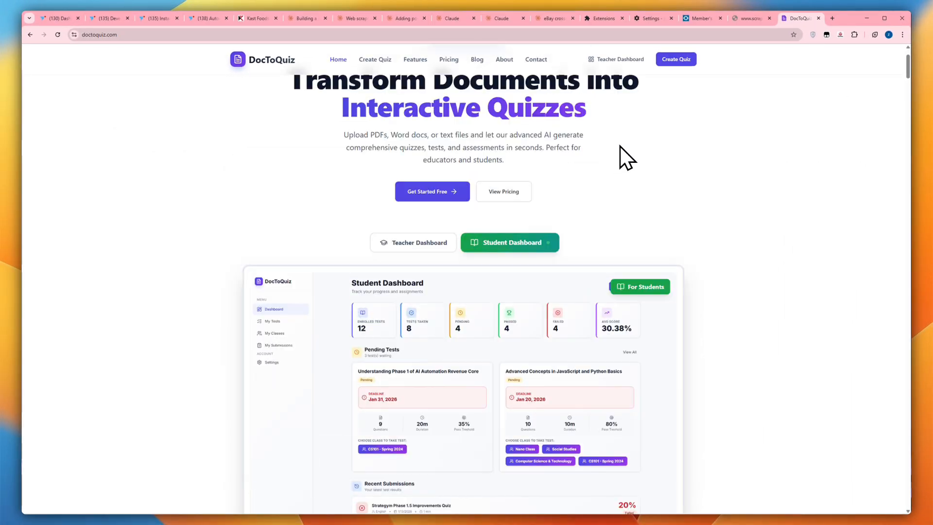
pyautogui.scroll(2, 622, 145)
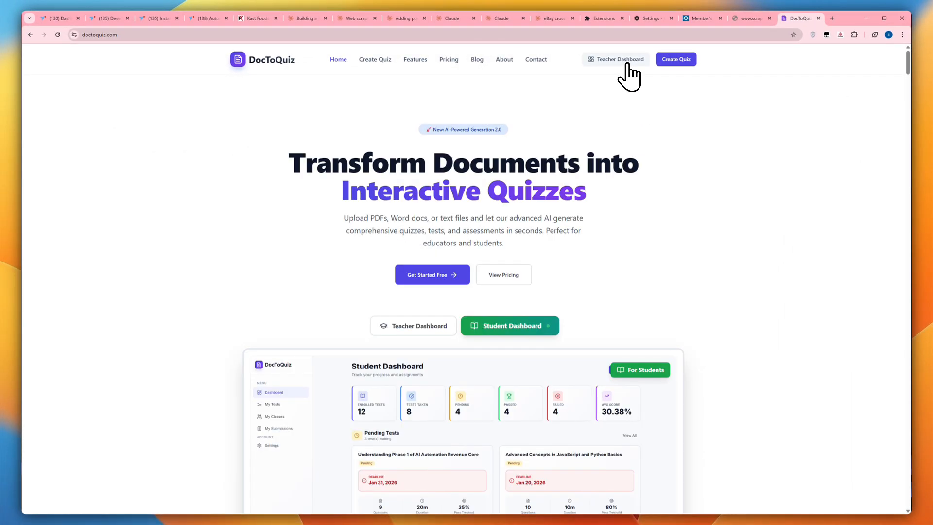
# Start a new quiz from the teacher dashboard and upload data.md from the categories scraper folder on New Volume (E:)
pyautogui.click(626, 61)
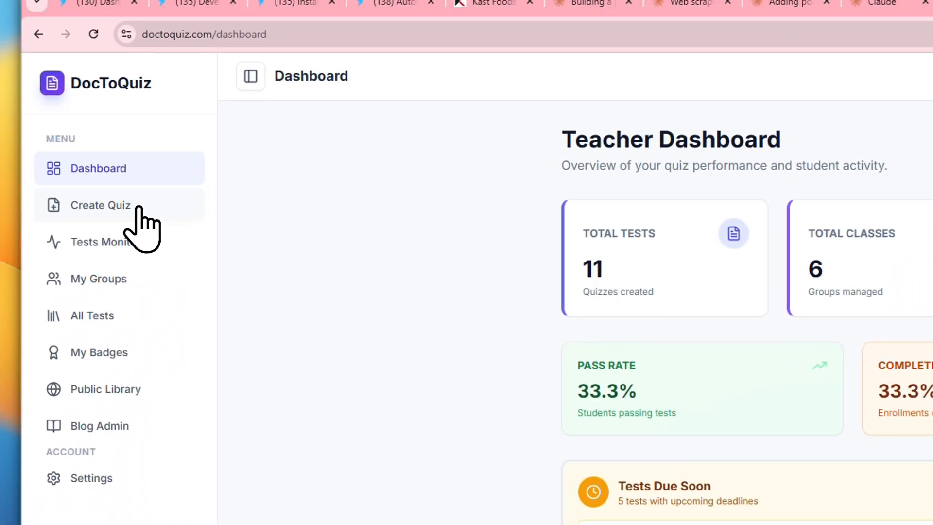
pyautogui.click(139, 207)
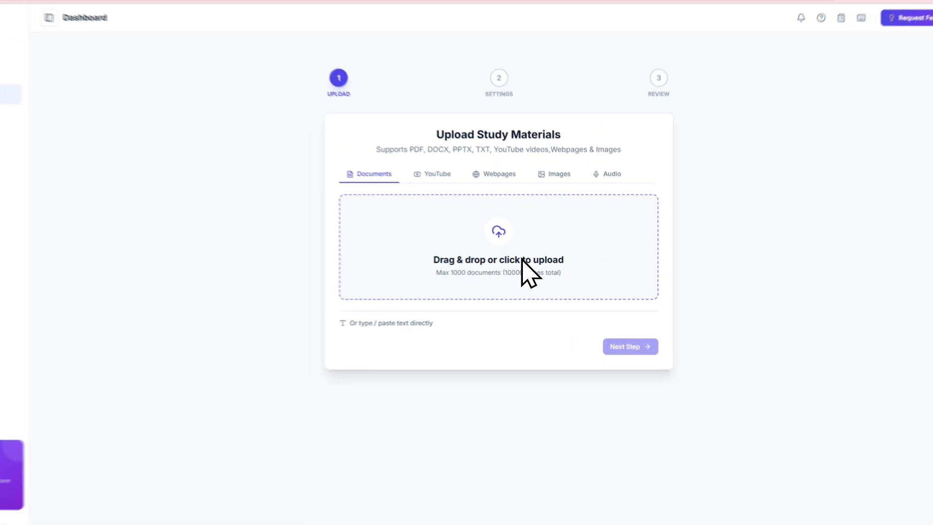
pyautogui.click(465, 258)
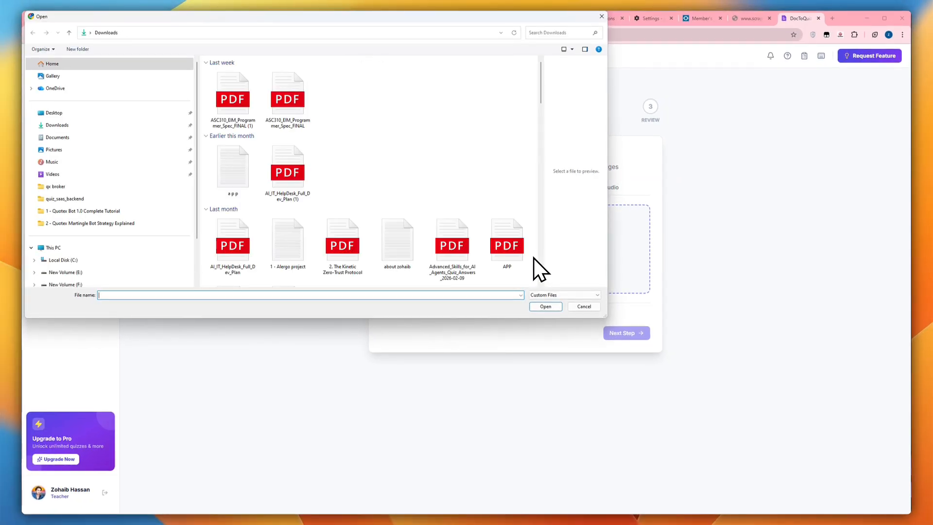
pyautogui.scroll(-3, 340, 223)
pyautogui.scroll(-5, 326, 220)
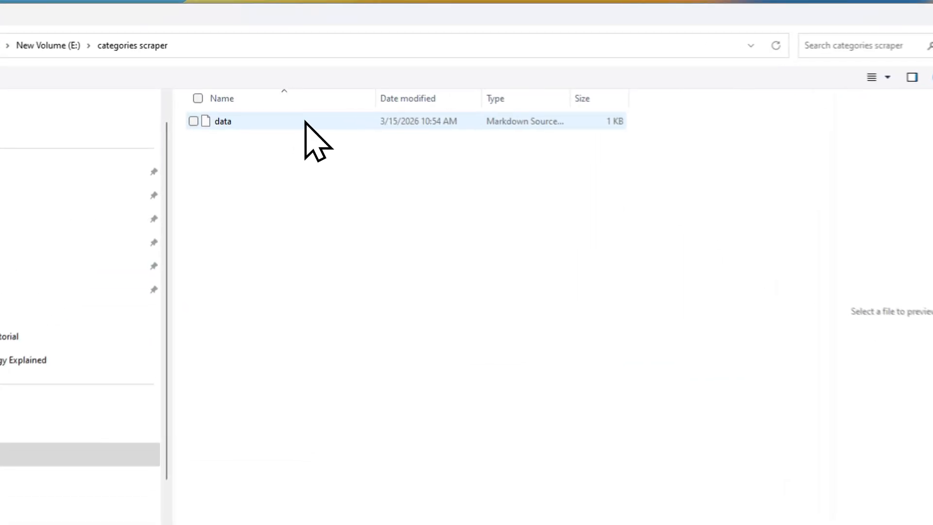
pyautogui.click(270, 73)
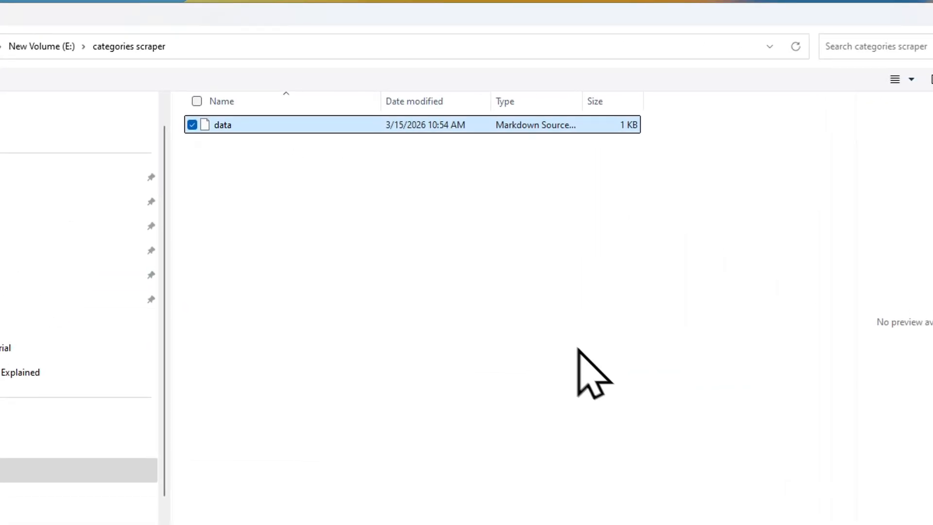
pyautogui.click(632, 405)
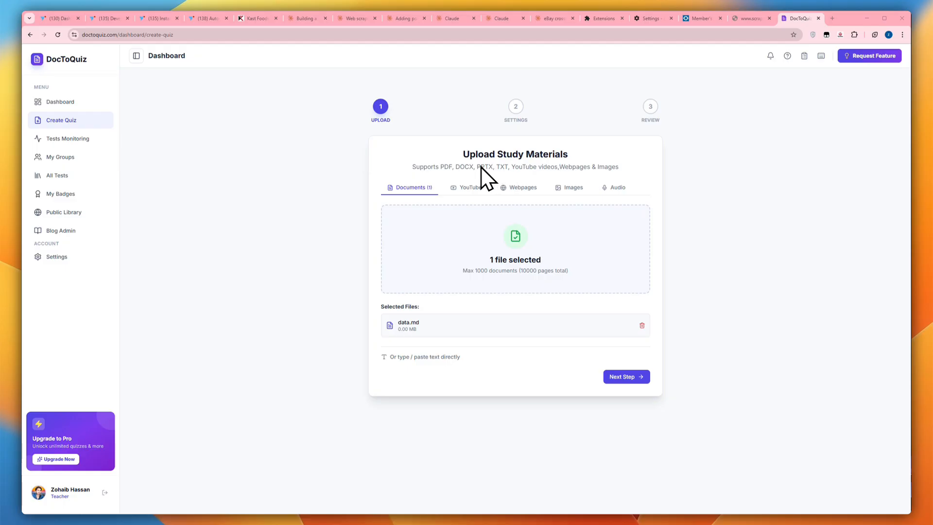
# Configure the quiz with 5 questions, Hard complexity, a 30% pass percentage and a test duration of 5 minutes
pyautogui.click(626, 376)
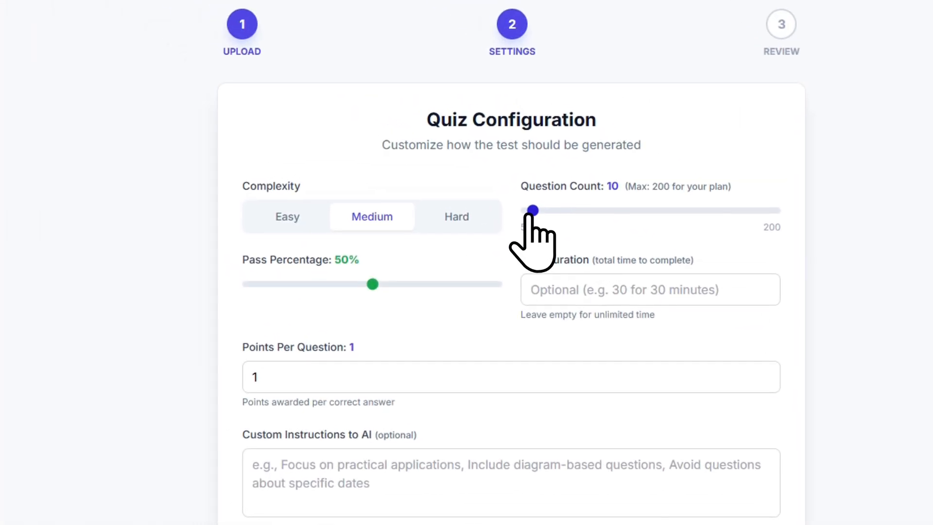
pyautogui.moveTo(534, 211); pyautogui.dragTo(528, 212)
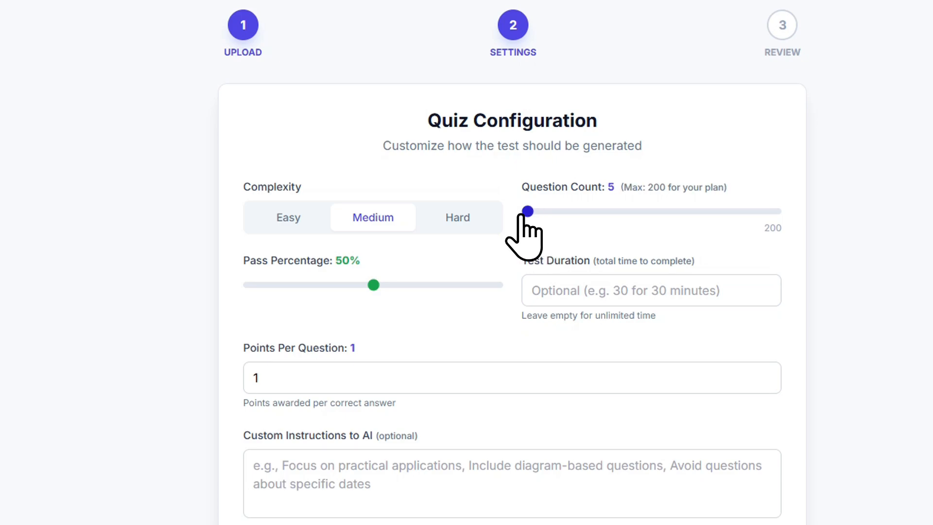
pyautogui.click(446, 217)
pyautogui.moveTo(372, 285); pyautogui.dragTo(320, 285)
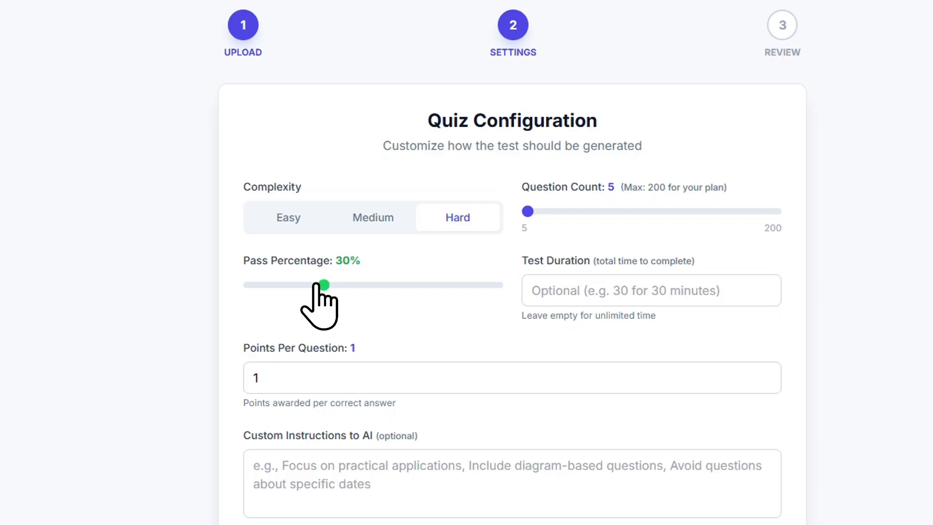
pyautogui.click(526, 282)
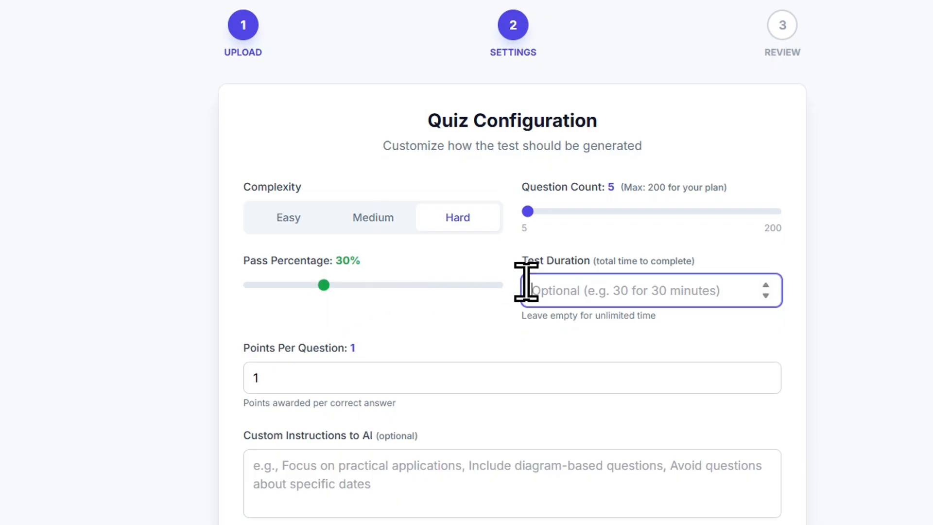
pyautogui.click(336, 309)
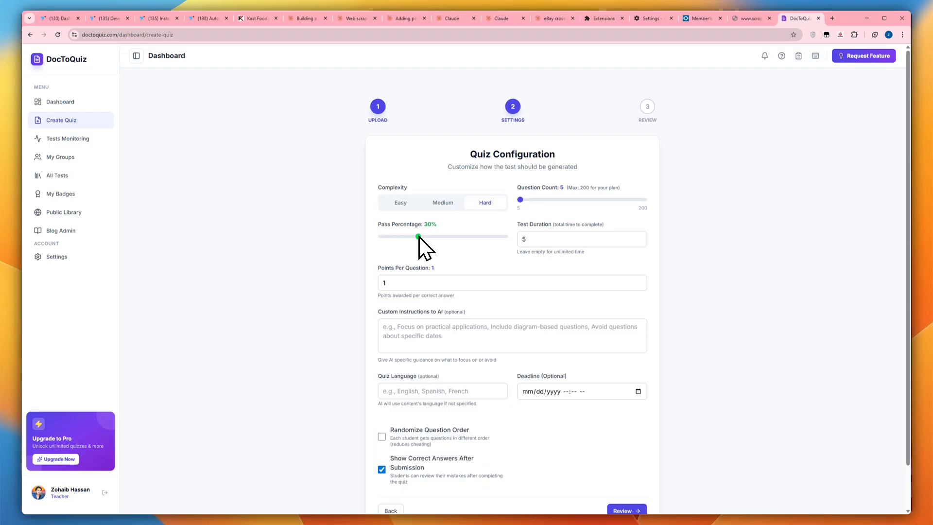
# Set the points awarded per question to 5
pyautogui.scroll(-1, 419, 237)
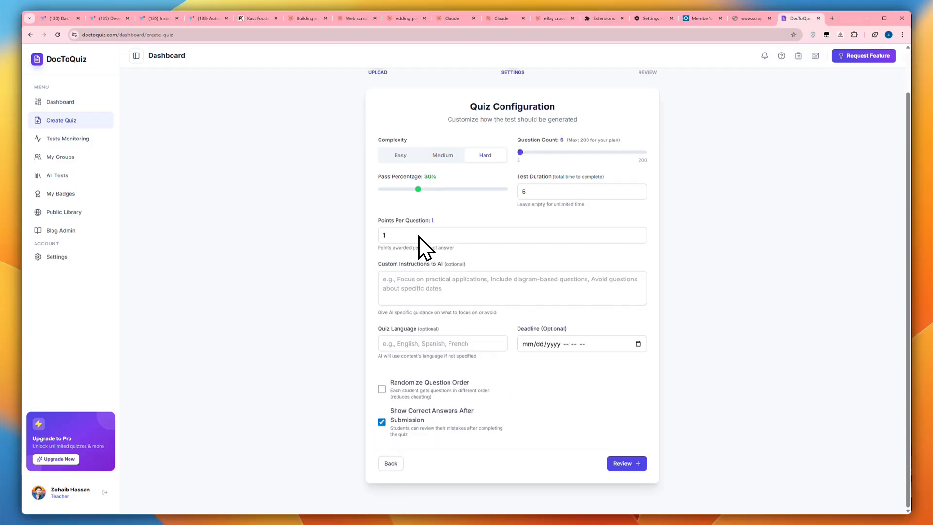
pyautogui.click(419, 238)
pyautogui.press('BackSpace')
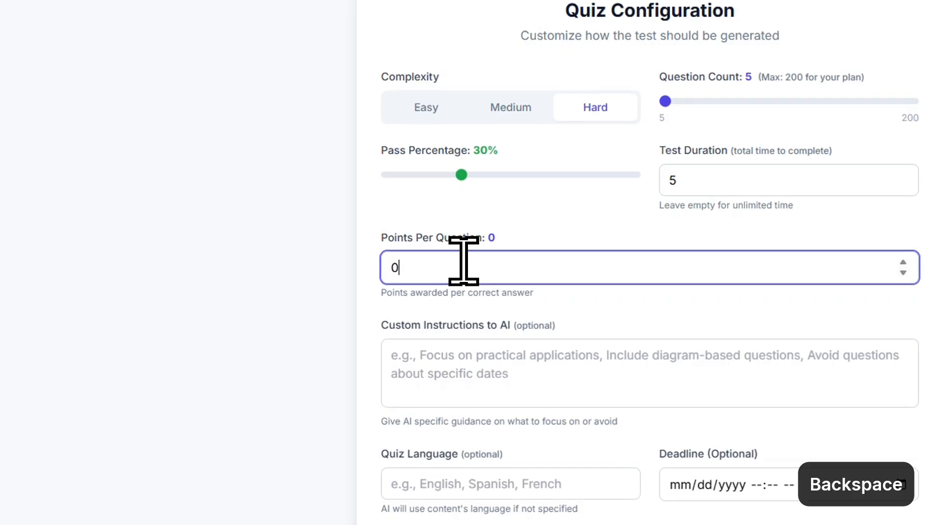
pyautogui.write('5')
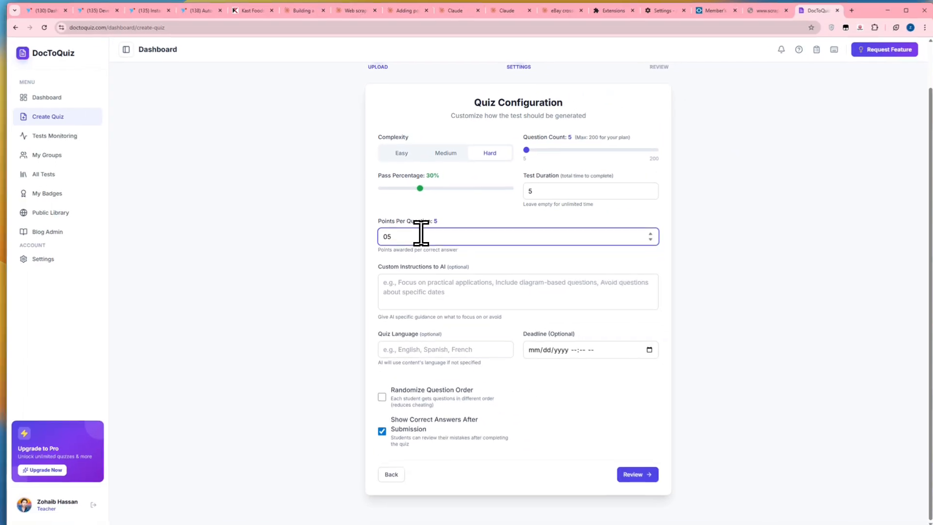
pyautogui.press('Left')
pyautogui.press('BackSpace')
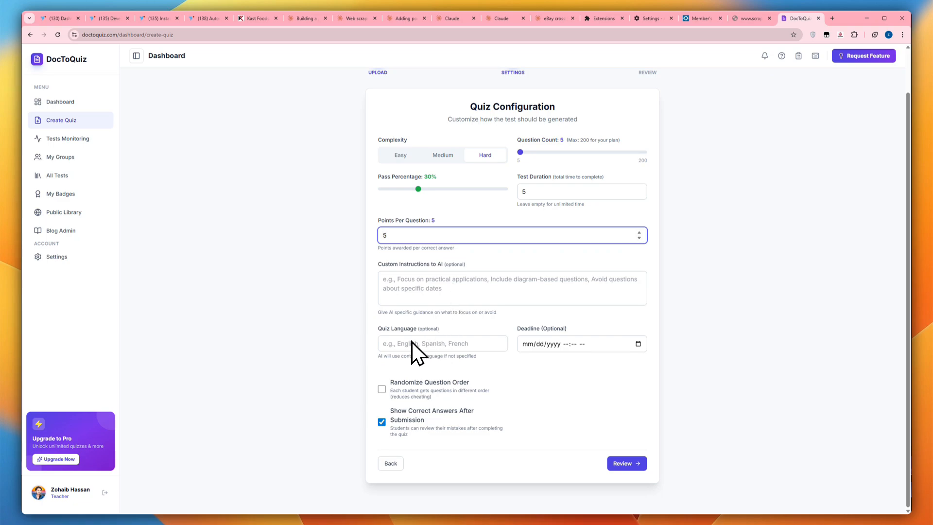
# Set the quiz deadline to 03/16/2026 10:56 AM and turn on randomized question order
pyautogui.click(639, 344)
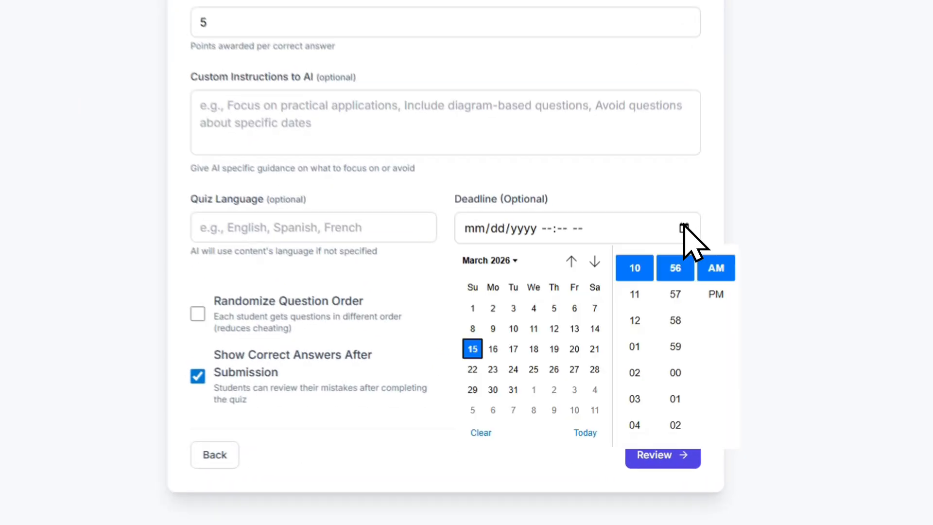
pyautogui.click(492, 349)
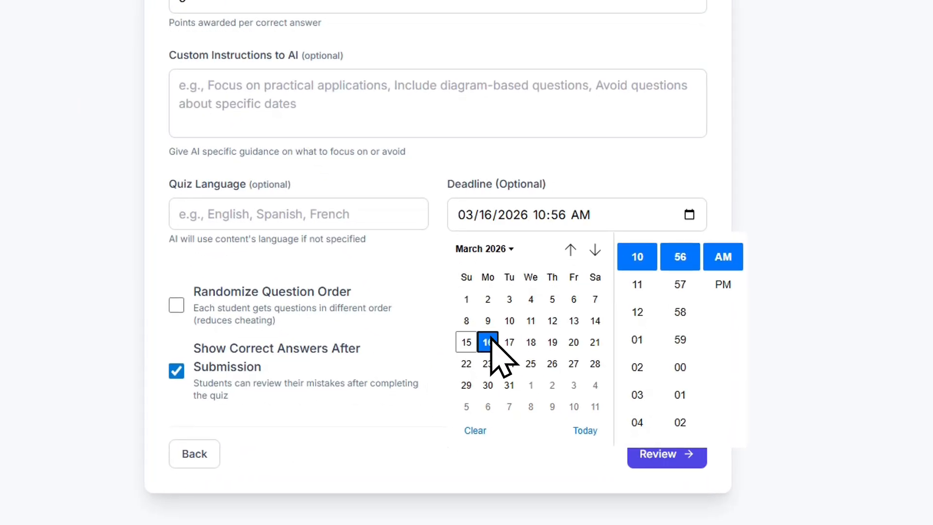
pyautogui.click(619, 173)
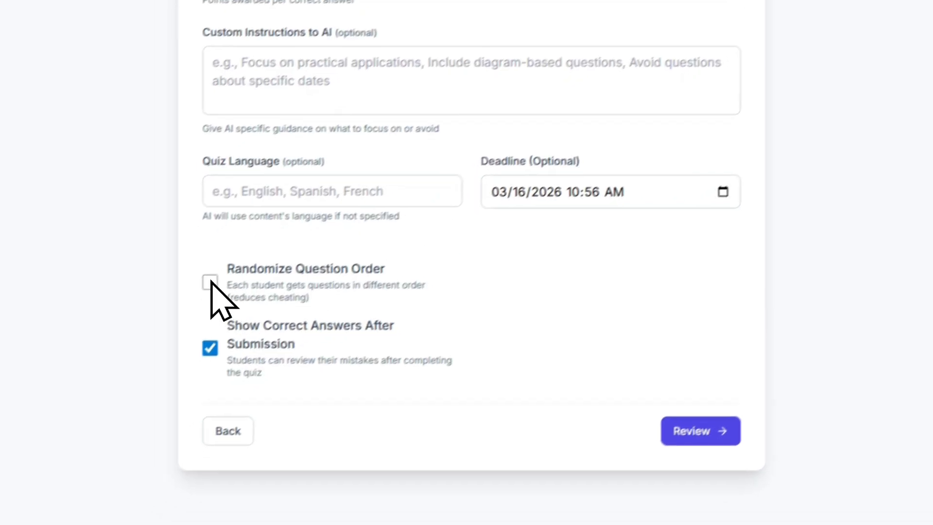
pyautogui.click(210, 283)
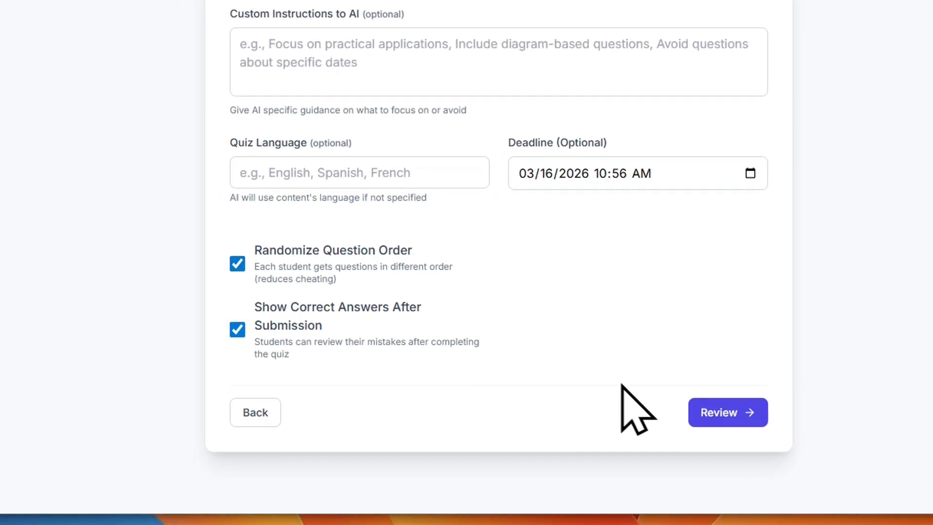
# Proceed to the review stage, generate the quiz and look through the generated questions
pyautogui.click(727, 412)
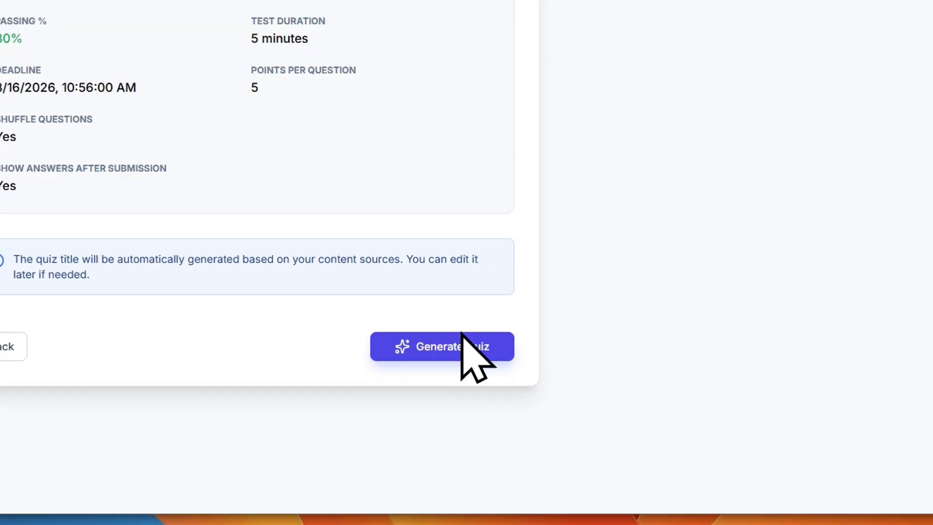
pyautogui.click(462, 335)
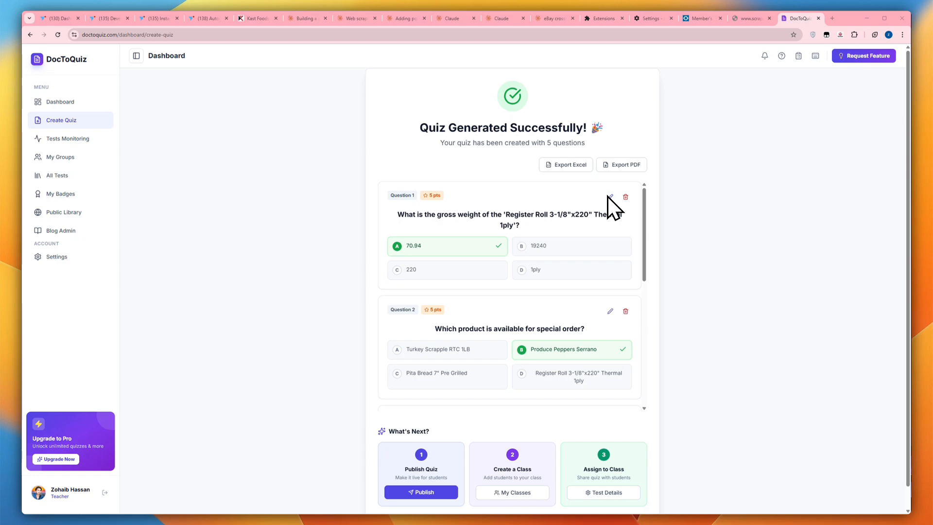
pyautogui.scroll(-6, 625, 212)
pyautogui.scroll(-1, 618, 224)
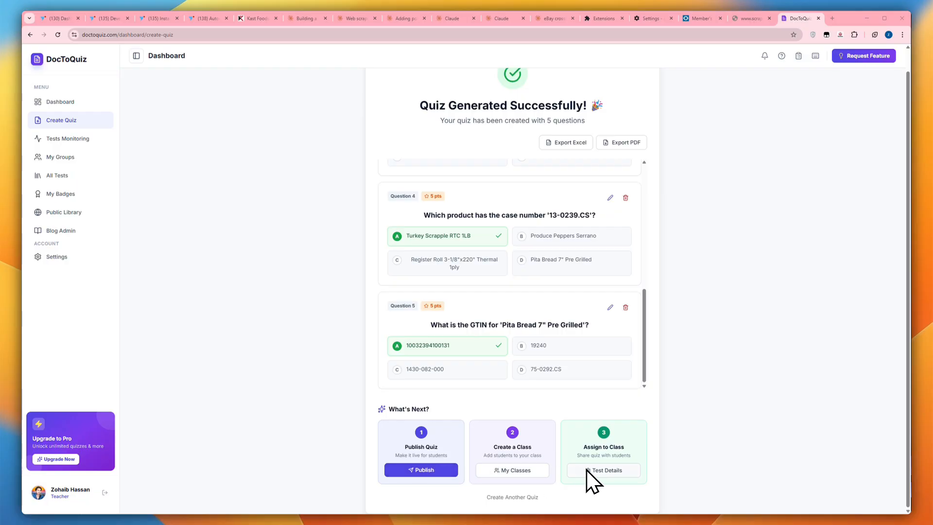
# Begin publishing the quiz and upload the How_to_Create_MCQs_from_Notes_Online_for_Free_Step-by-Step_Guide image from Downloads as its cover
pyautogui.click(421, 470)
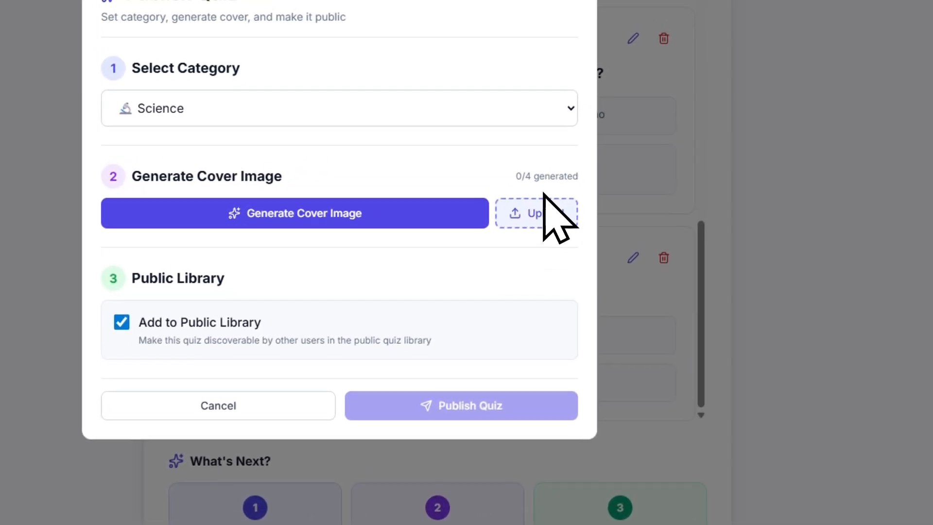
pyautogui.click(556, 243)
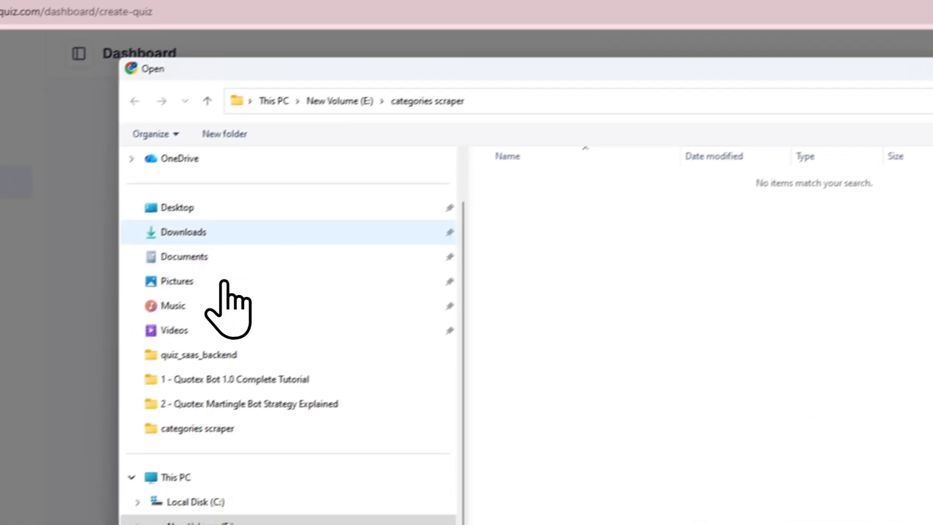
pyautogui.click(232, 227)
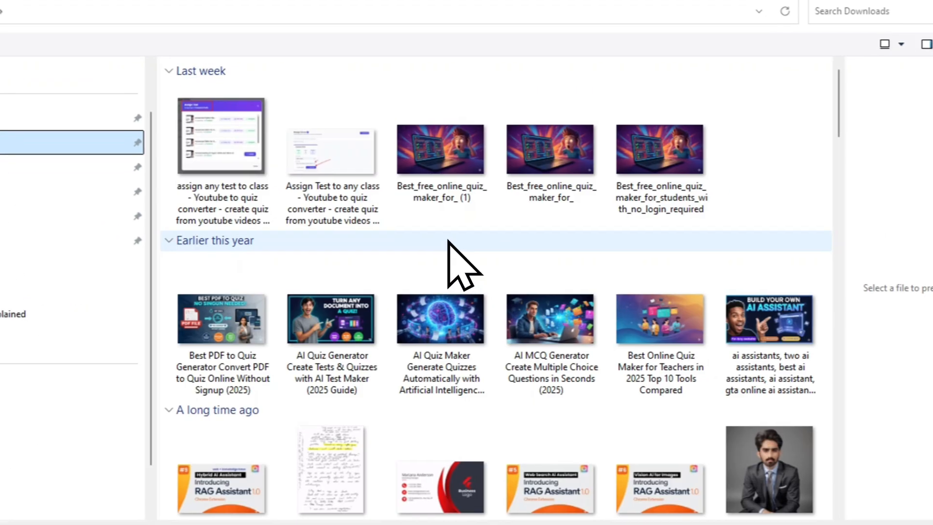
pyautogui.scroll(-5, 442, 253)
pyautogui.scroll(10, 434, 239)
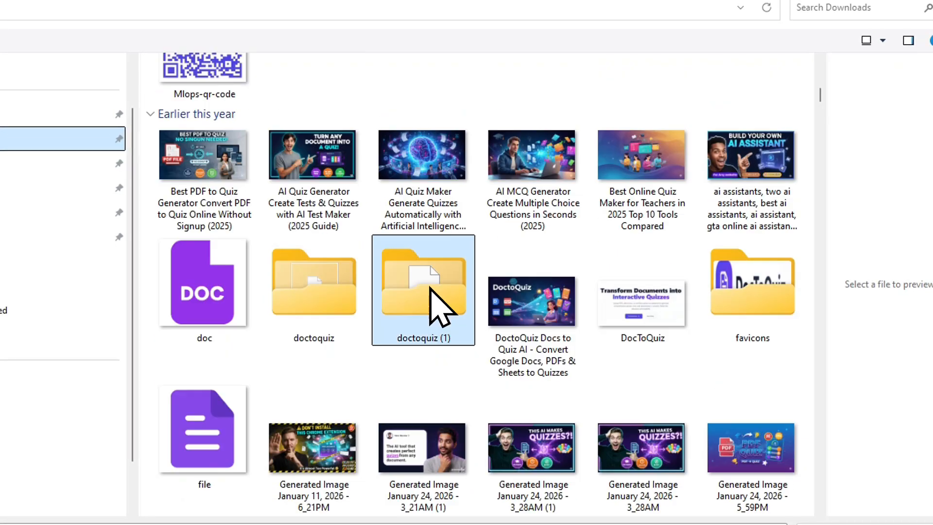
pyautogui.click(429, 286)
pyautogui.scroll(5, 429, 287)
pyautogui.click(524, 325)
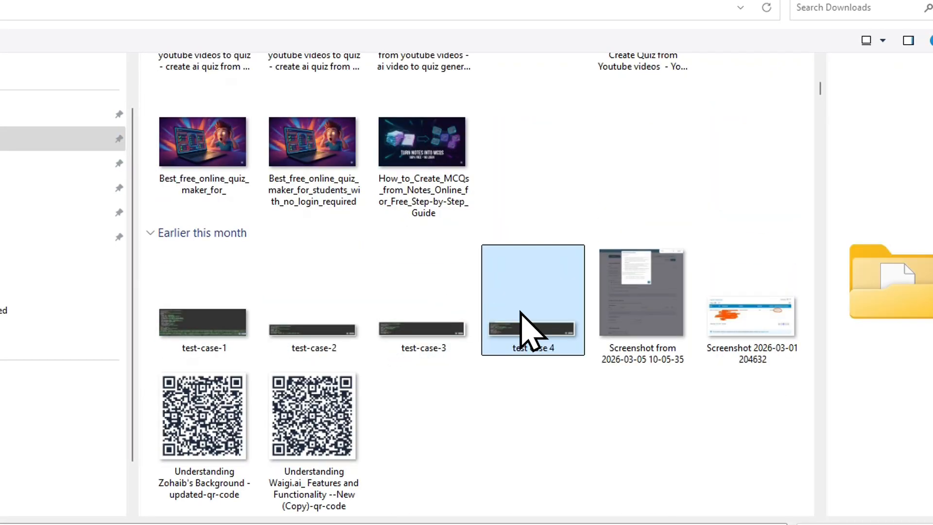
pyautogui.click(413, 138)
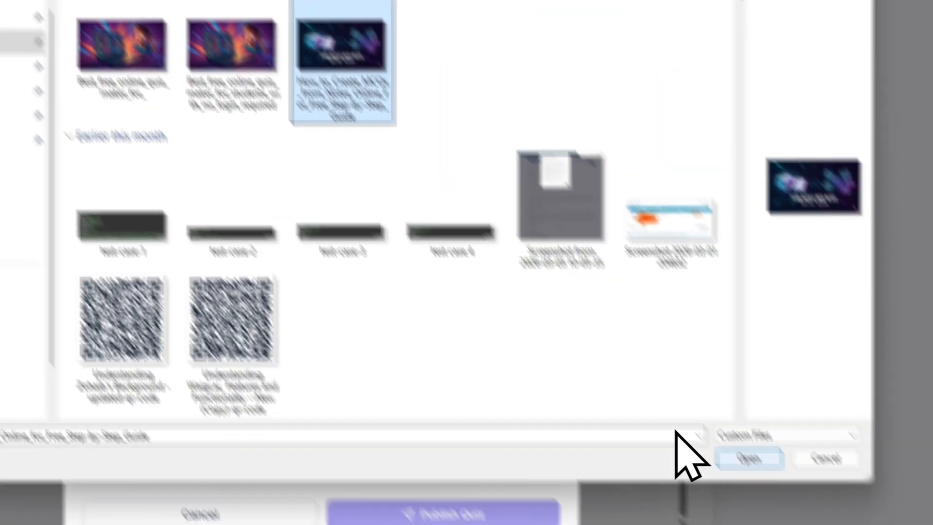
pyautogui.click(748, 458)
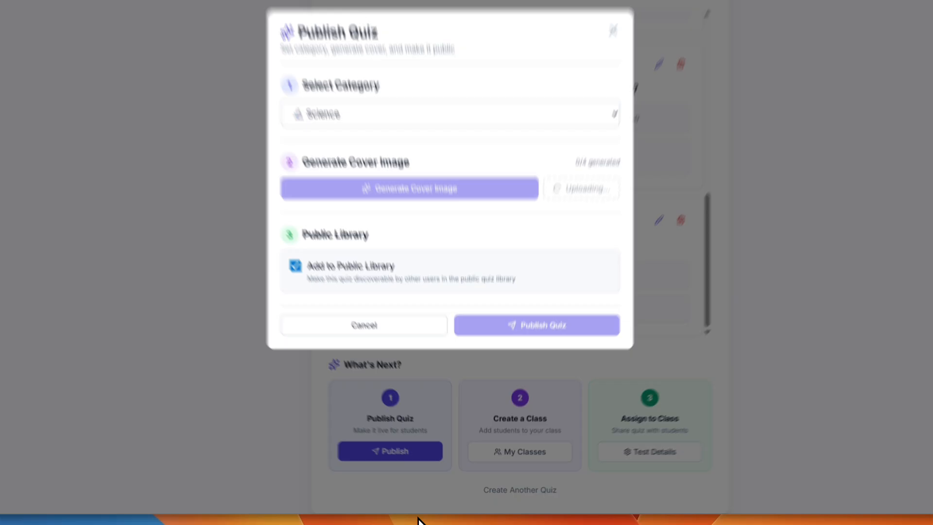
# Publish the quiz with Add to Public Library enabled and look over its test details page
pyautogui.click(525, 326)
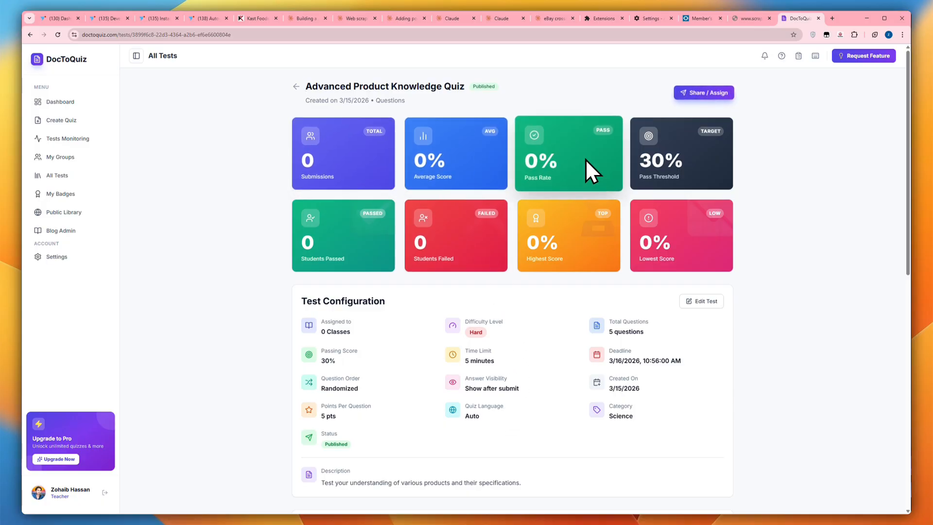
pyautogui.scroll(-3, 554, 233)
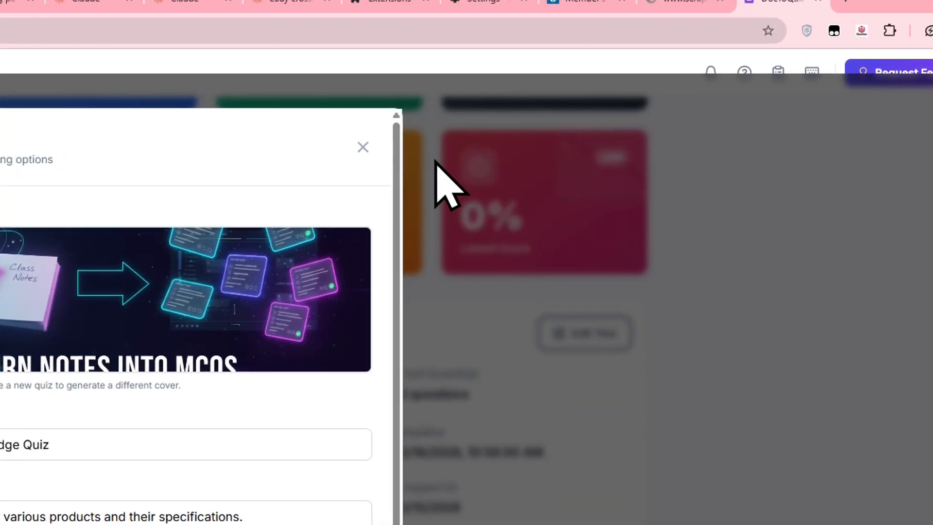
# Close the test editor and look through the test's configuration, statistics, questions, enrolled students and sharing sections
pyautogui.click(360, 140)
pyautogui.scroll(-10, 444, 355)
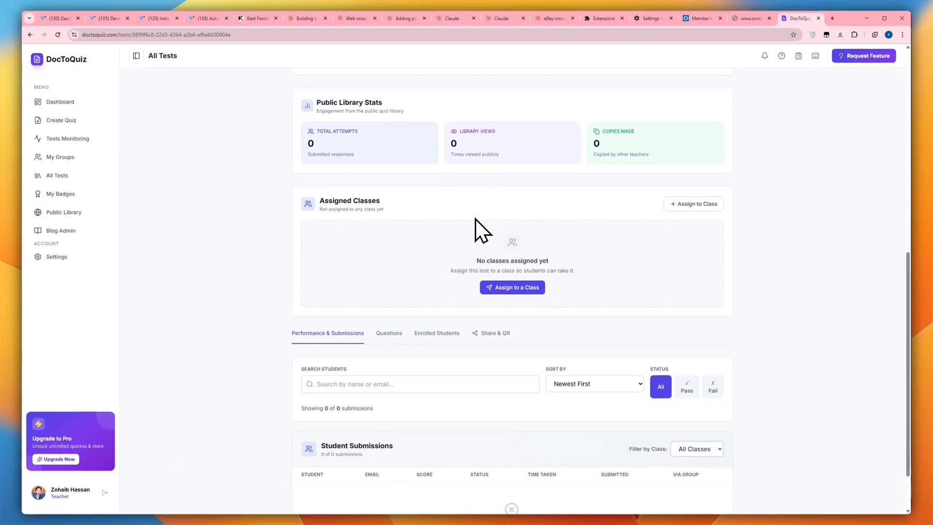
pyautogui.scroll(-2, 452, 267)
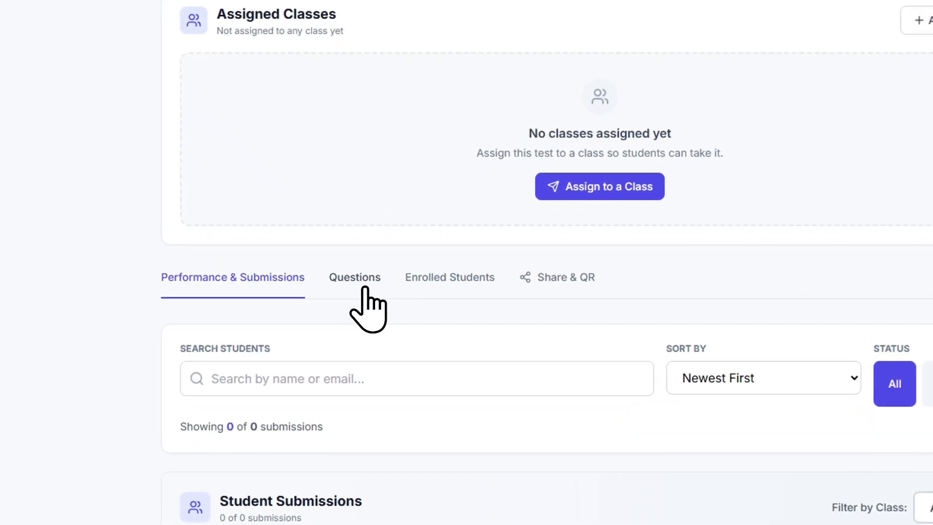
pyautogui.click(364, 288)
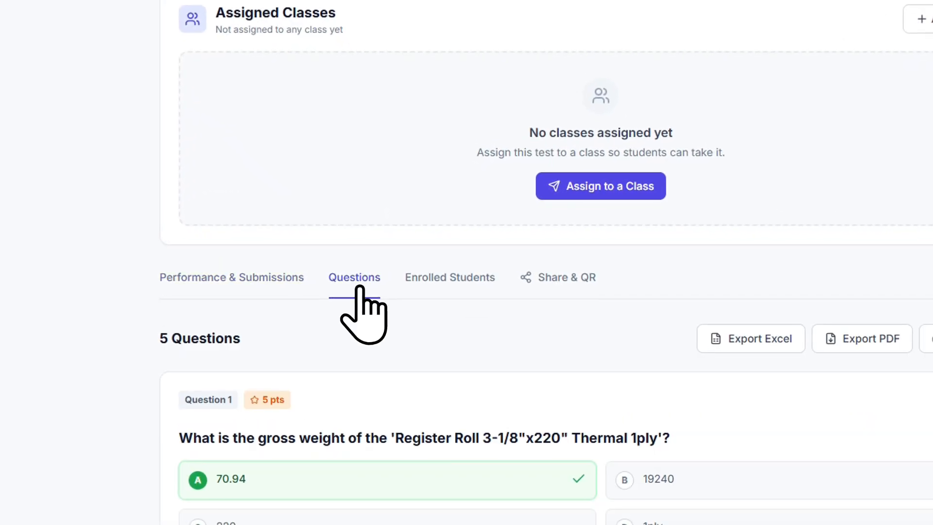
pyautogui.click(441, 294)
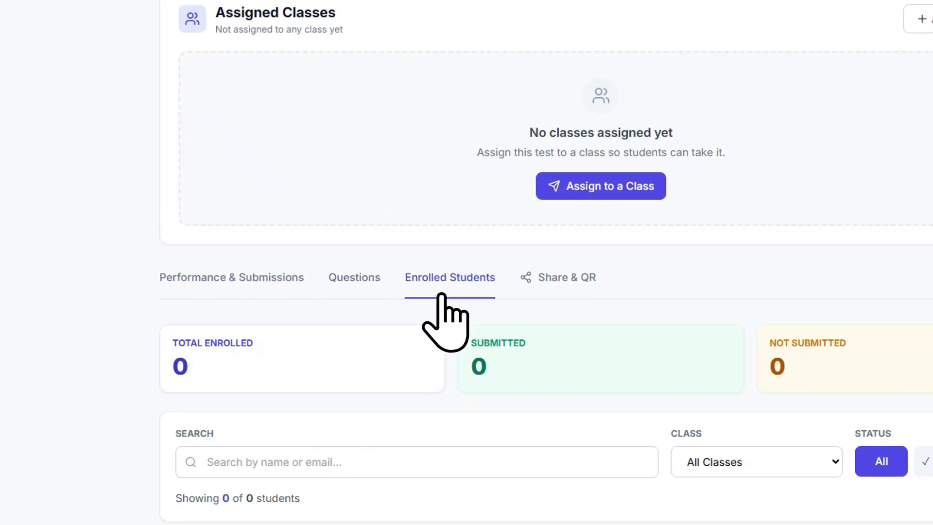
pyautogui.scroll(3, 546, 297)
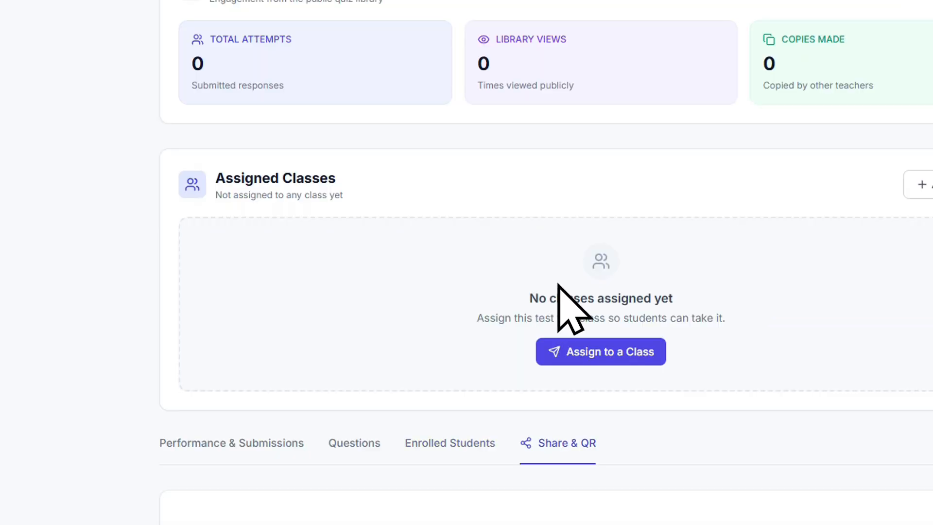
pyautogui.scroll(5, 584, 243)
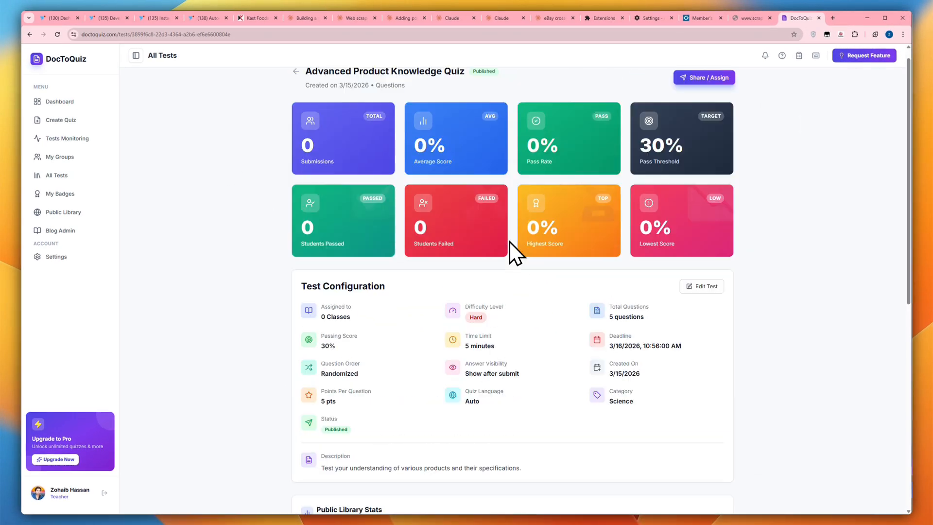
pyautogui.scroll(1, 509, 241)
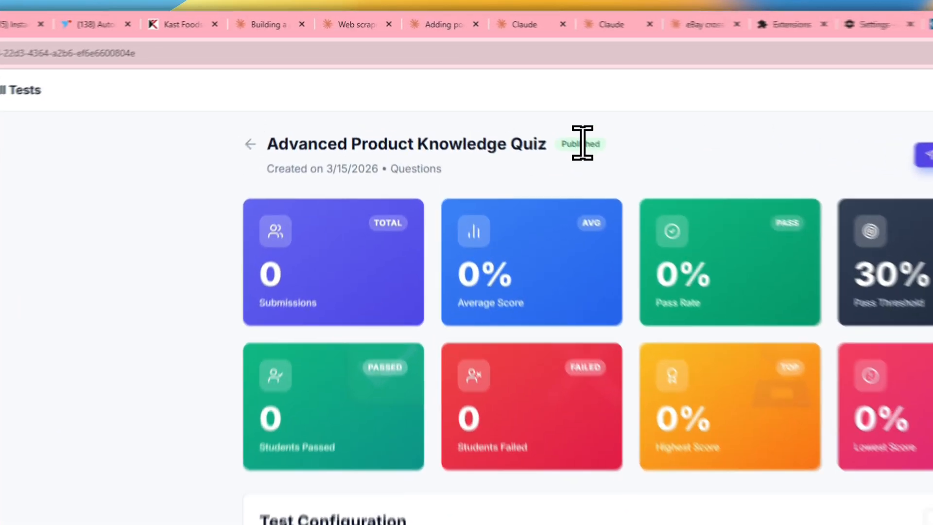
pyautogui.doubleClick(487, 87)
pyautogui.click(701, 156)
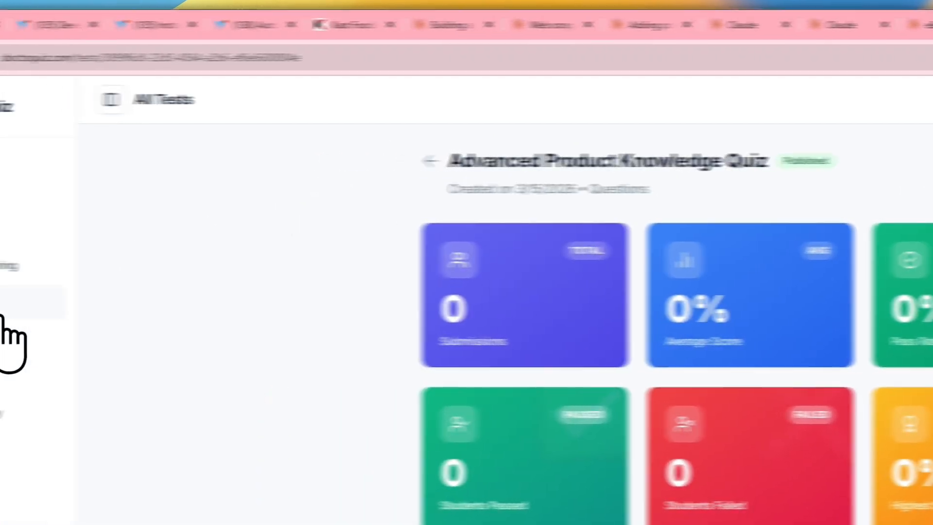
# Create a new class named Prodxucts Class among the groups and open its details page
pyautogui.click(105, 314)
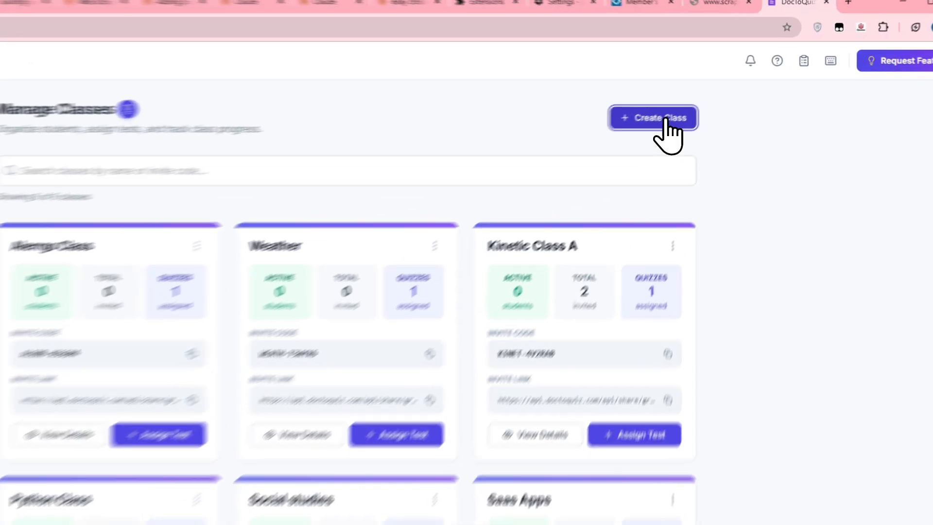
pyautogui.click(713, 93)
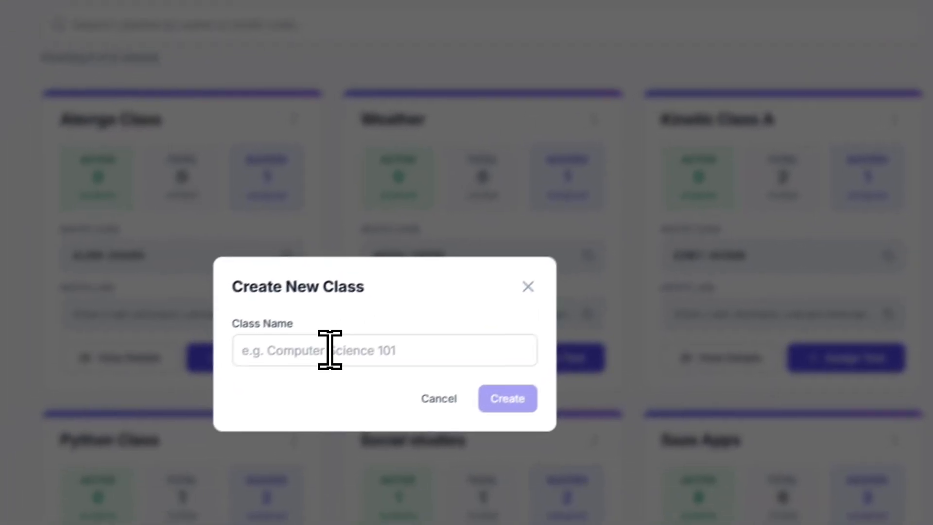
pyautogui.click(331, 349)
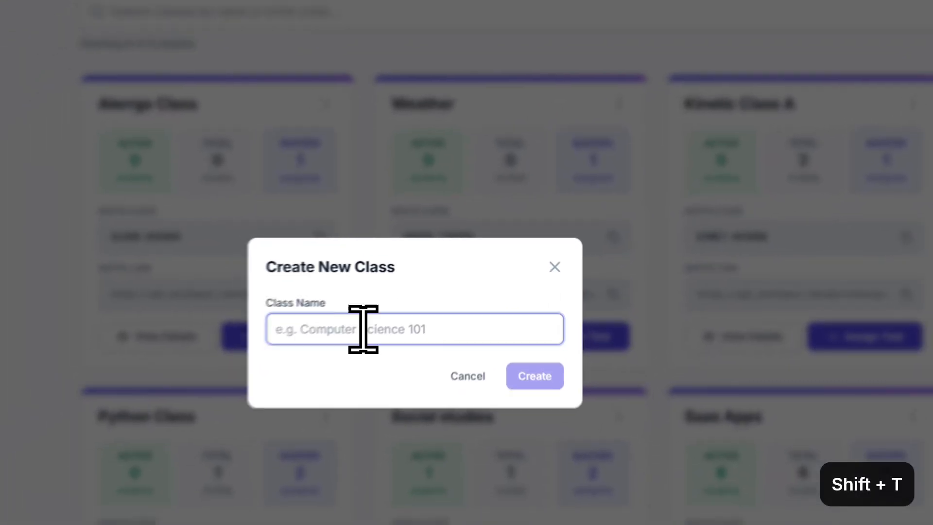
pyautogui.write('Text Clas')
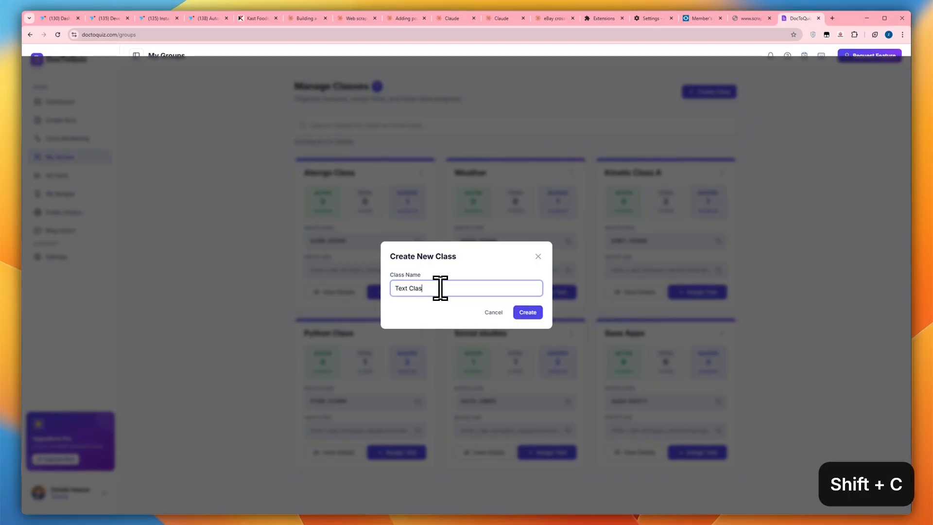
pyautogui.write('s')
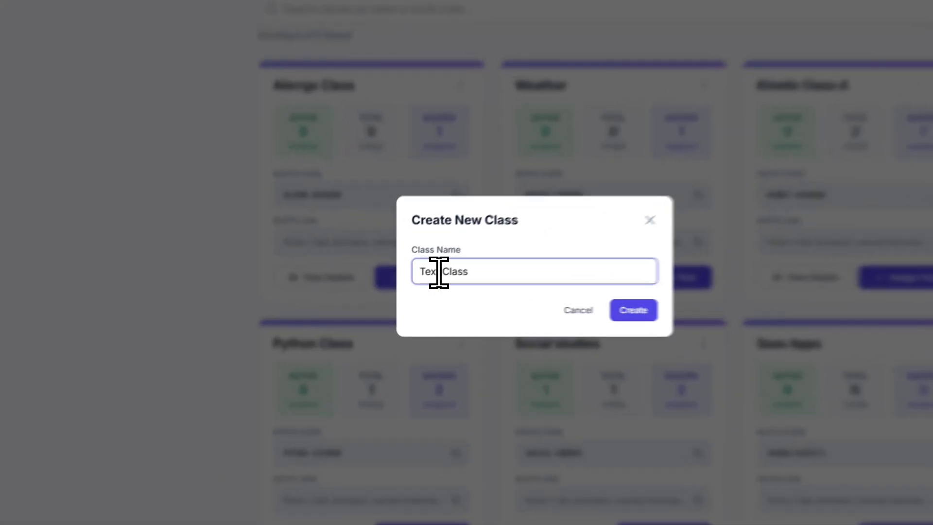
pyautogui.doubleClick(405, 289)
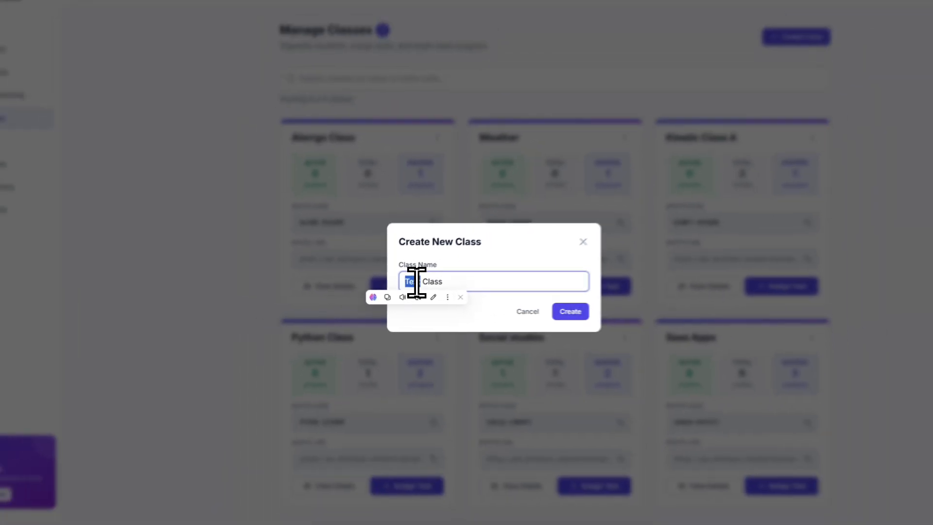
pyautogui.write('Prodxucts')
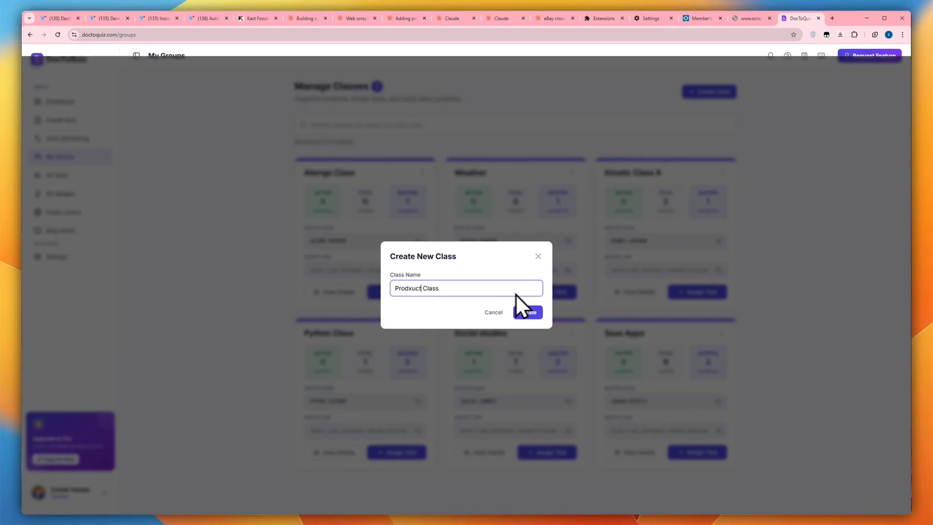
pyautogui.click(457, 277)
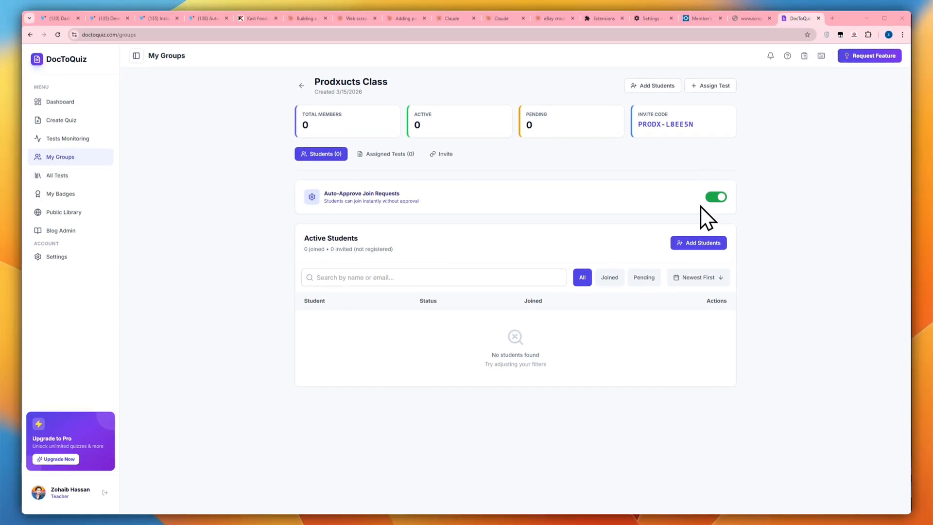
# Assign the Advanced Product Knowledge Quiz to Prodxucts Class
pyautogui.click(702, 85)
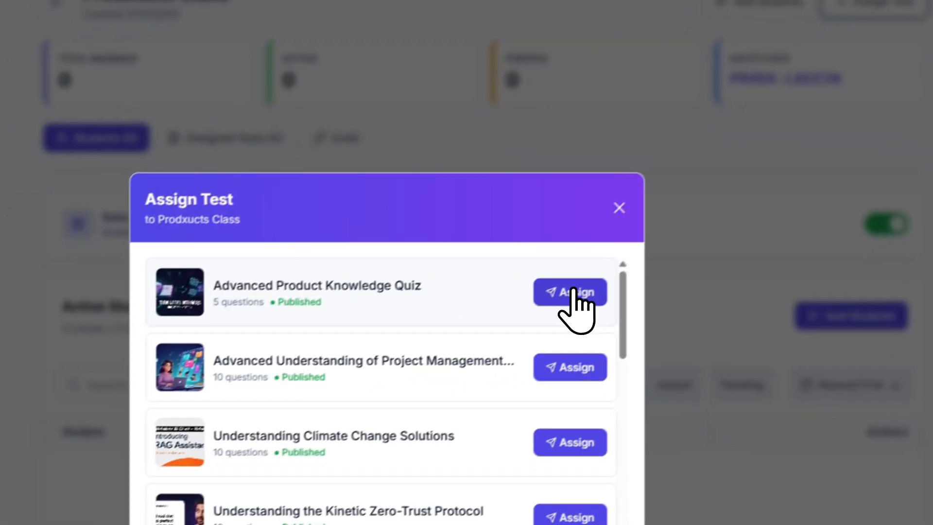
pyautogui.click(340, 425)
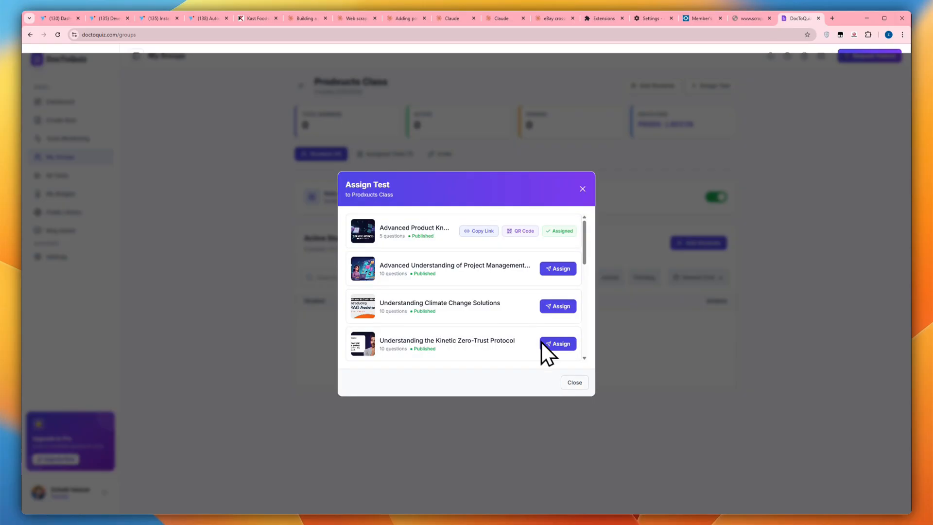
pyautogui.click(574, 383)
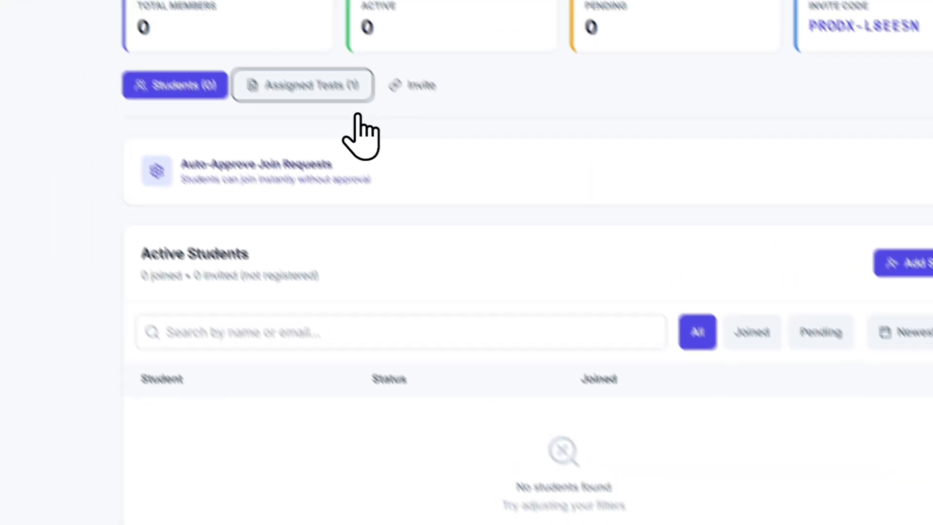
# Open the class's assigned quiz and look over its test configuration, assigned classes and student submissions
pyautogui.click(357, 96)
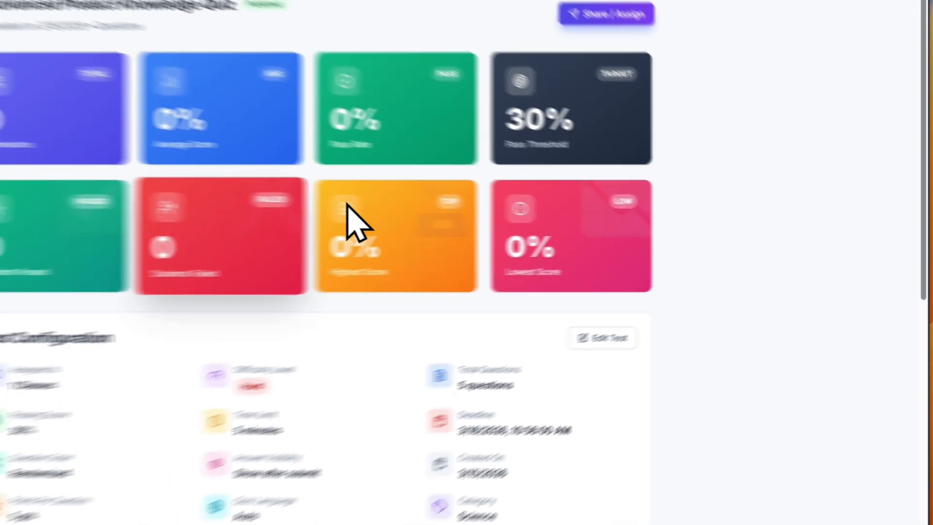
pyautogui.scroll(-5, 462, 229)
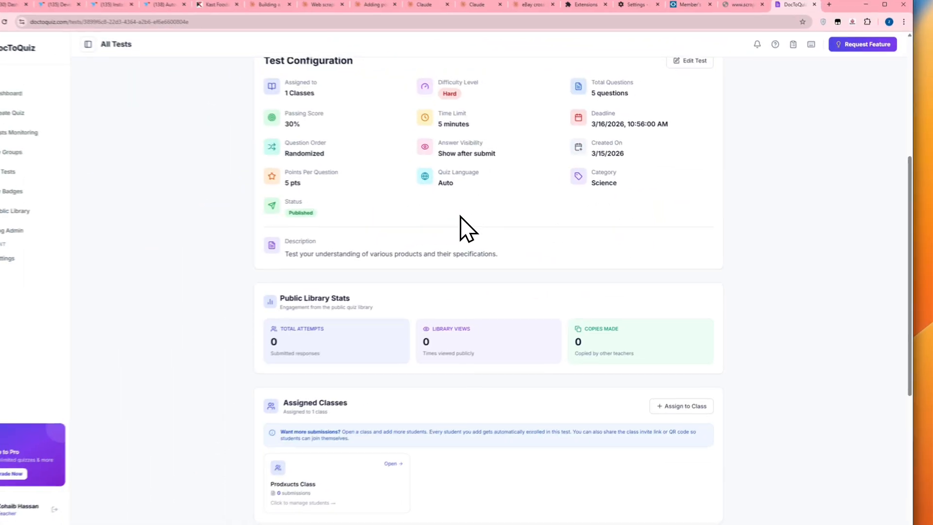
pyautogui.scroll(-3, 484, 219)
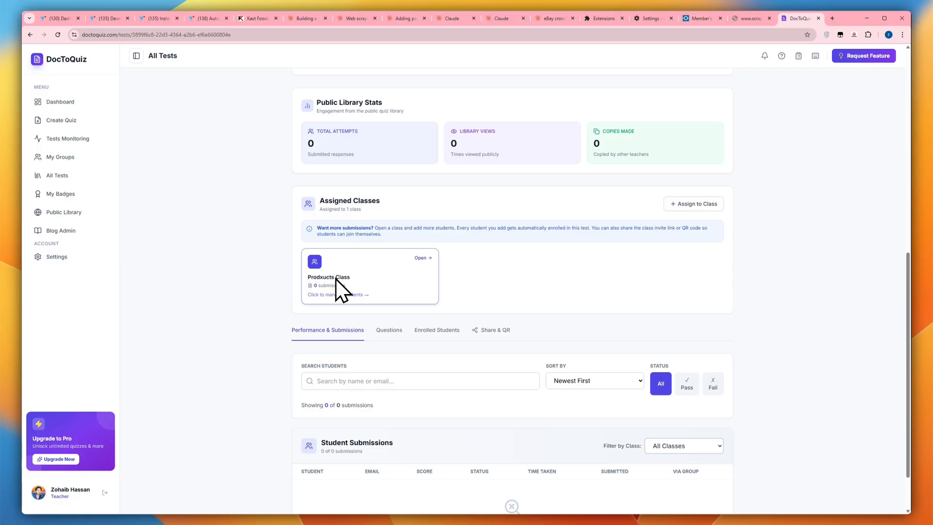
pyautogui.scroll(-2, 375, 281)
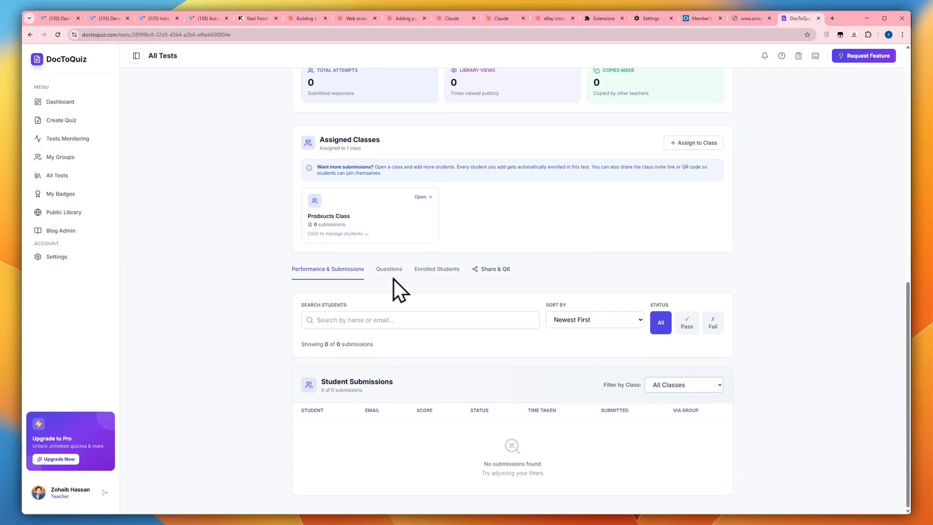
# Open the quiz's share options for Prodxucts Class and examine the invite link, QR code and social media messages
pyautogui.click(492, 270)
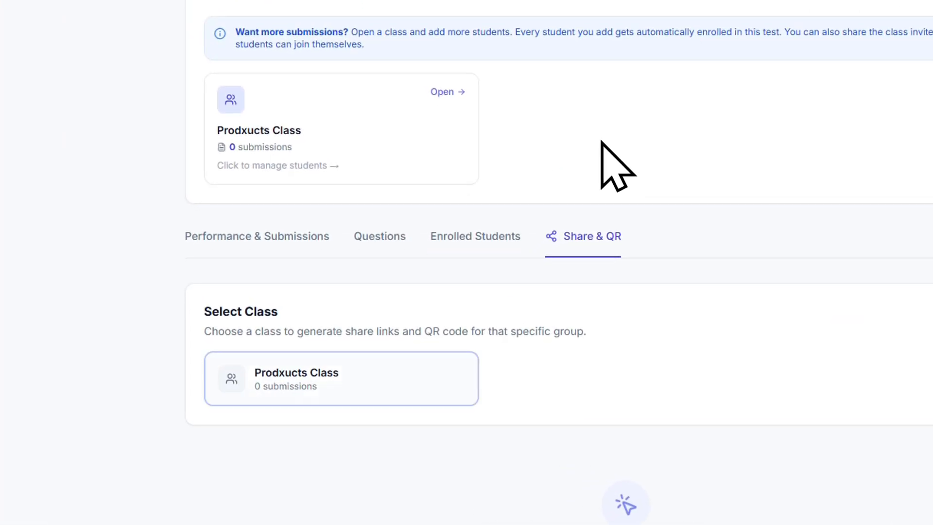
pyautogui.scroll(3, 323, 408)
pyautogui.scroll(-5, 350, 350)
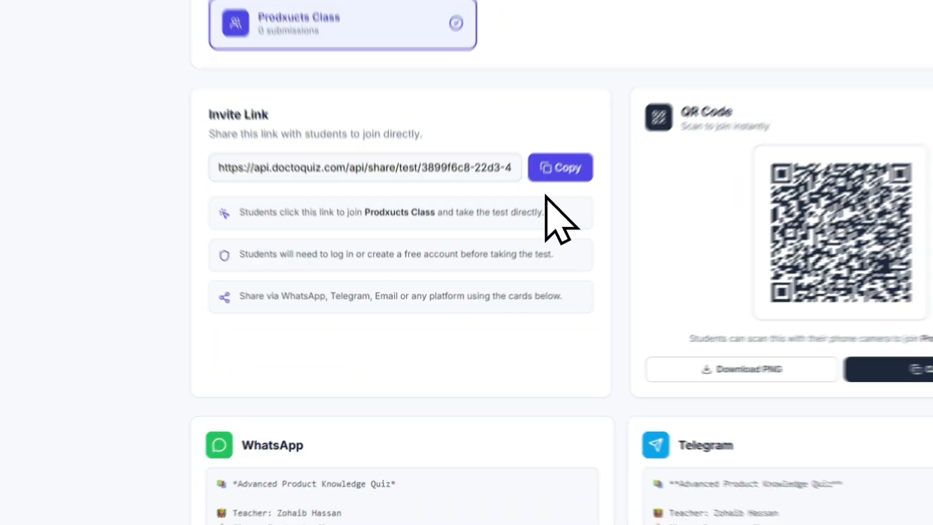
pyautogui.scroll(-4, 607, 243)
pyautogui.scroll(3, 652, 277)
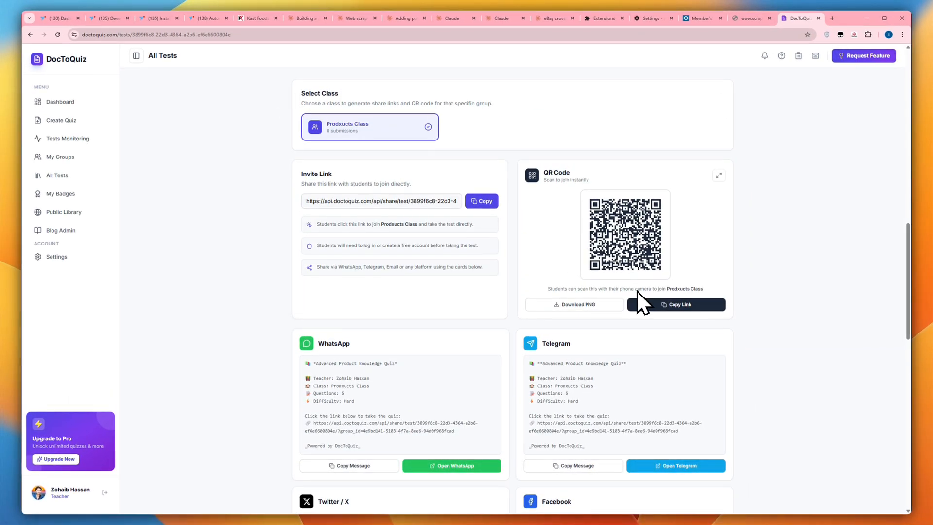
pyautogui.scroll(-8, 583, 277)
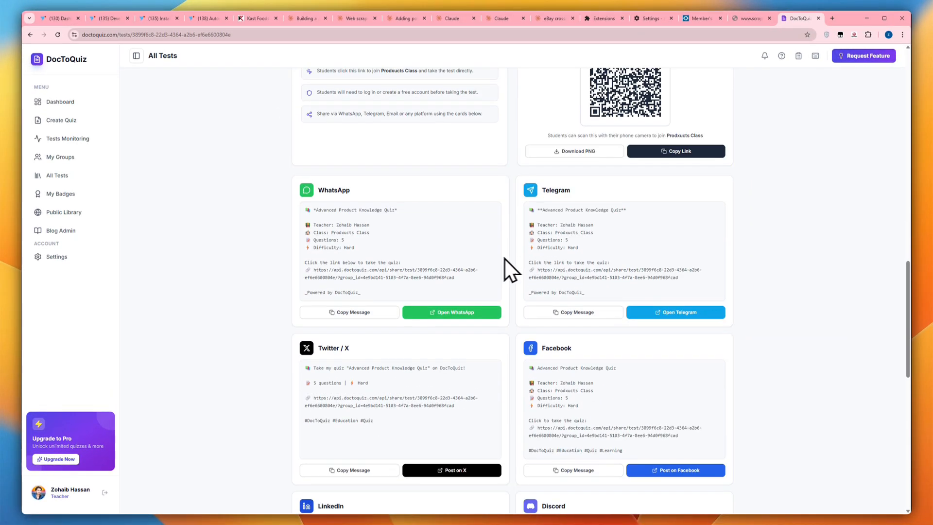
pyautogui.scroll(5, 613, 274)
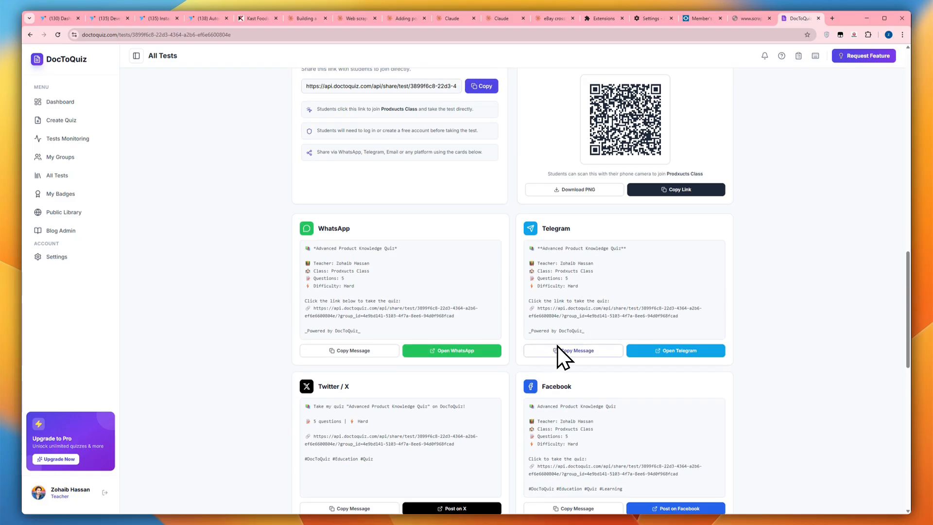
pyautogui.scroll(8, 559, 345)
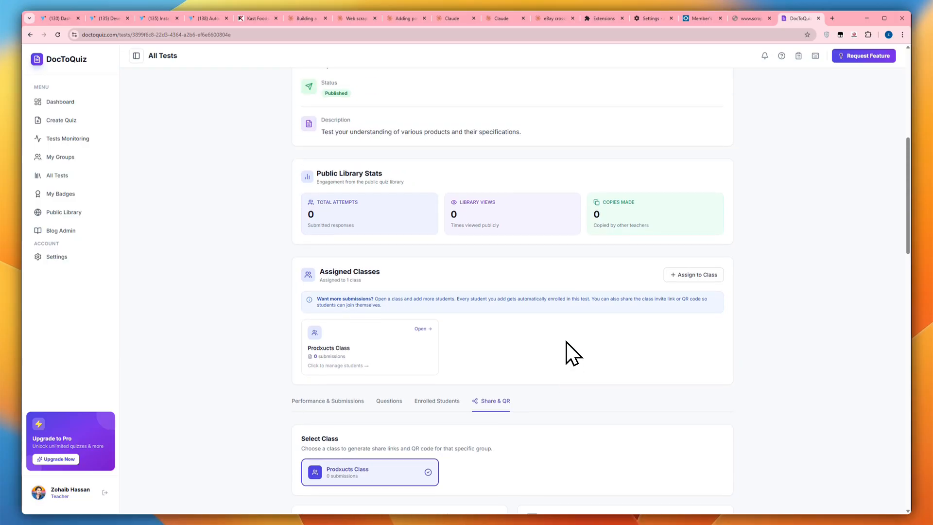
pyautogui.scroll(7, 566, 343)
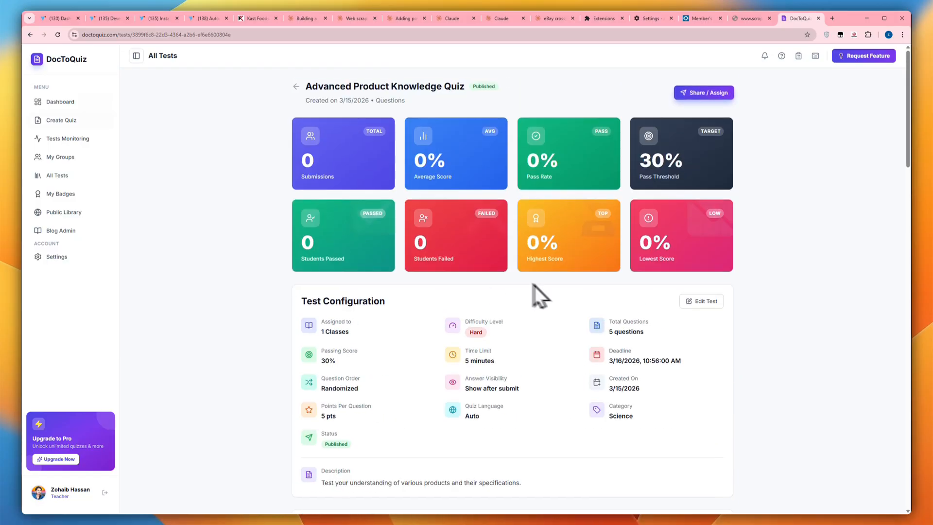
# Return to the groups, check the test assignments available for Prodxucts Class, and open the overview of all tests
pyautogui.click(74, 117)
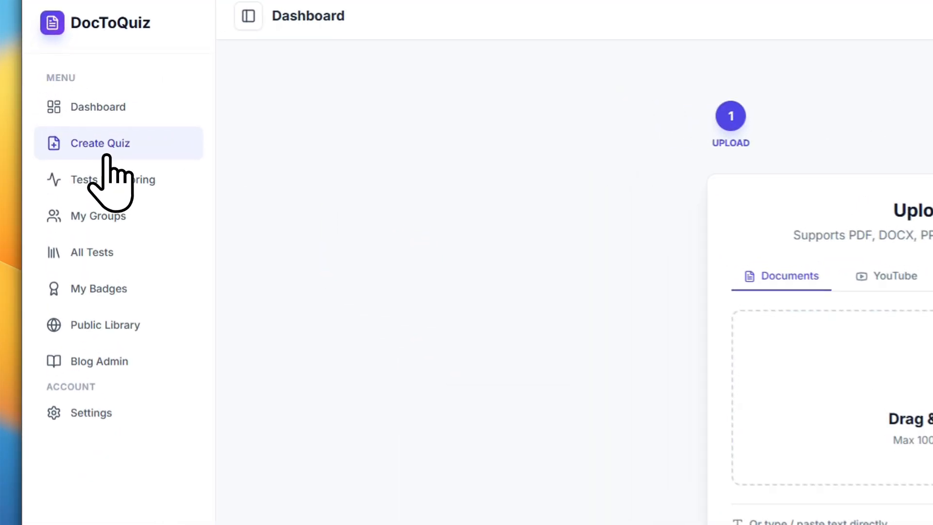
pyautogui.click(102, 210)
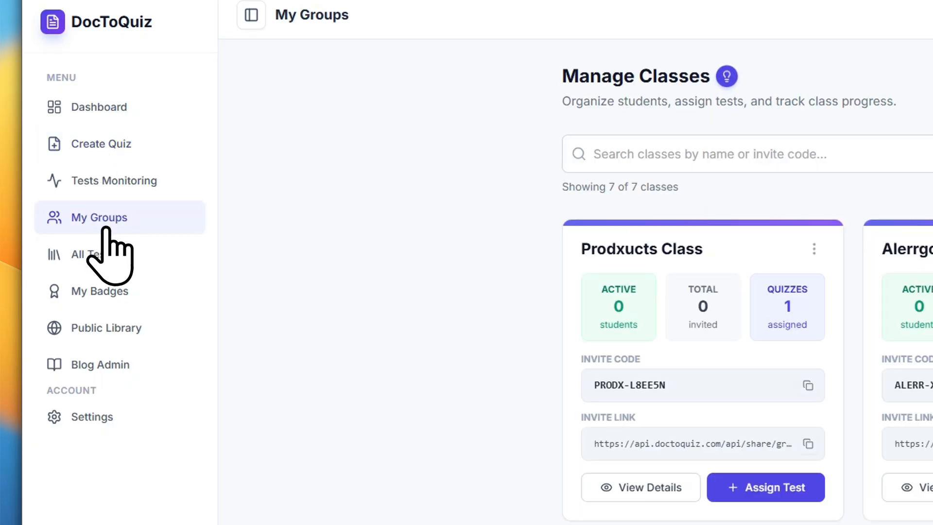
pyautogui.click(758, 490)
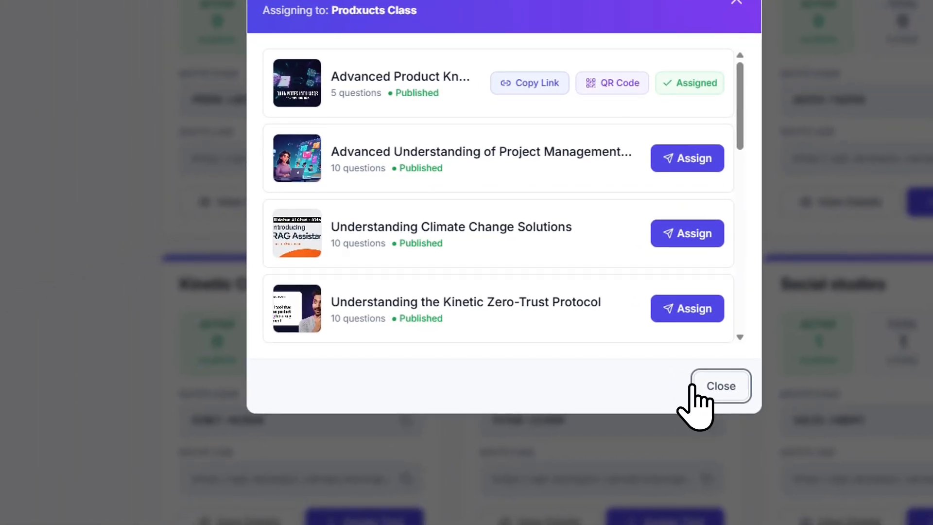
pyautogui.click(694, 388)
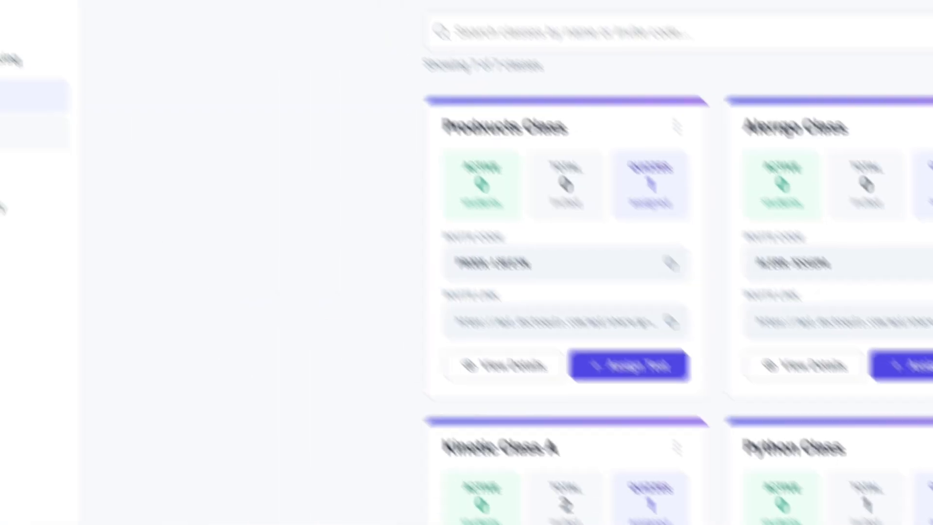
pyautogui.click(75, 270)
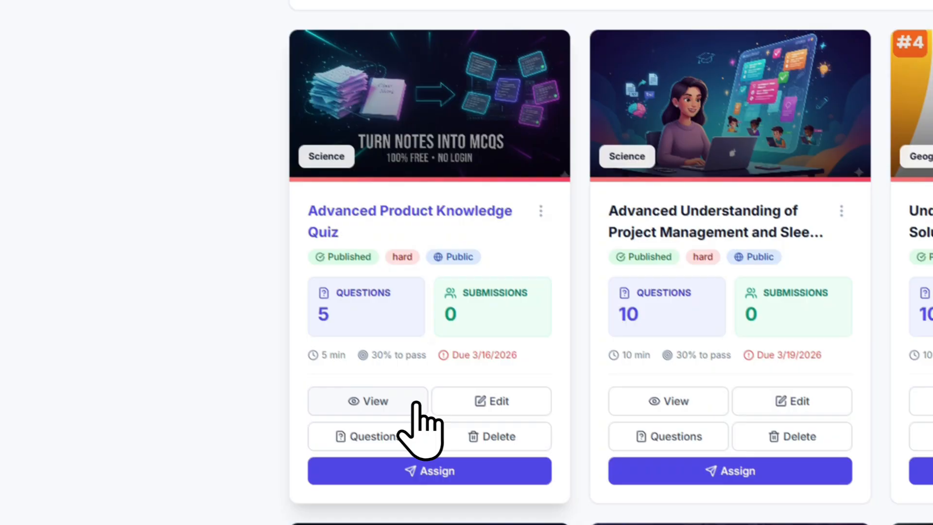
# Open the Advanced Product Knowledge Quiz and examine its invite link, QR code and social media messages for Prodxucts Class
pyautogui.click(416, 403)
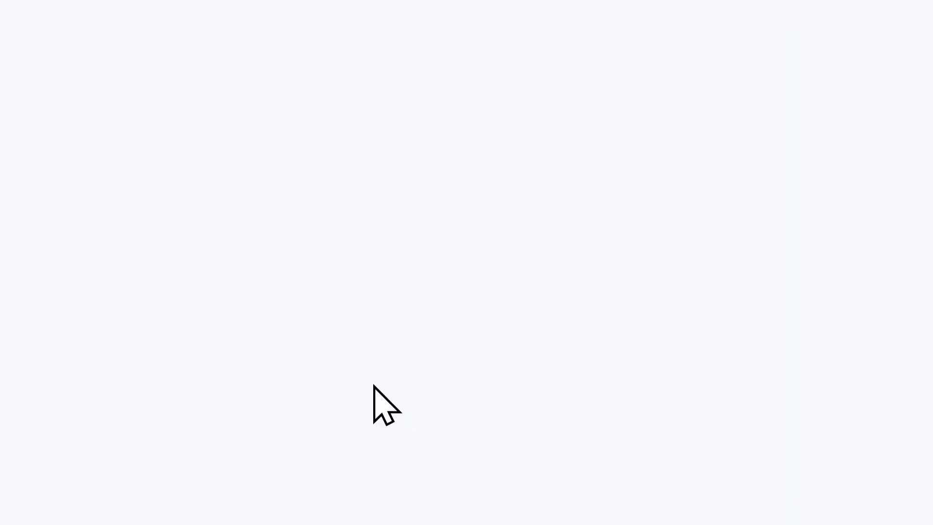
pyautogui.scroll(-10, 417, 374)
pyautogui.scroll(-4, 440, 136)
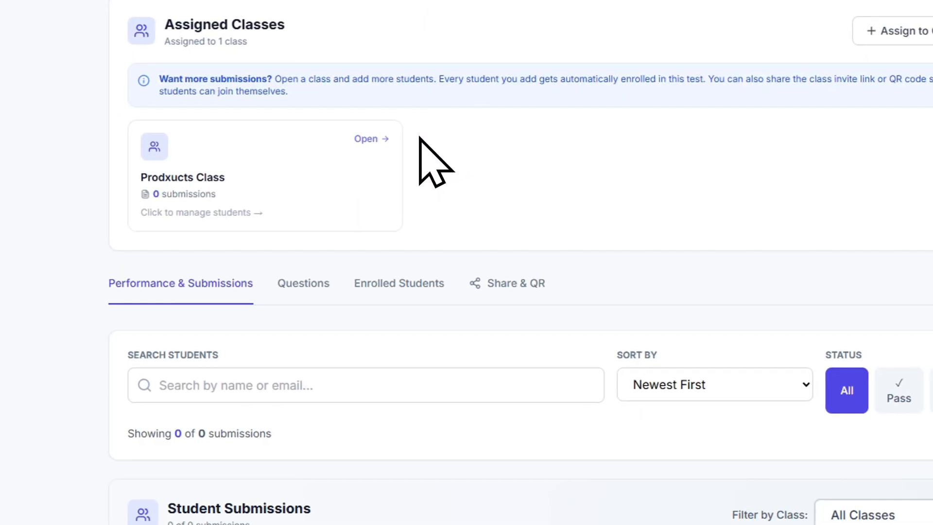
pyautogui.click(530, 289)
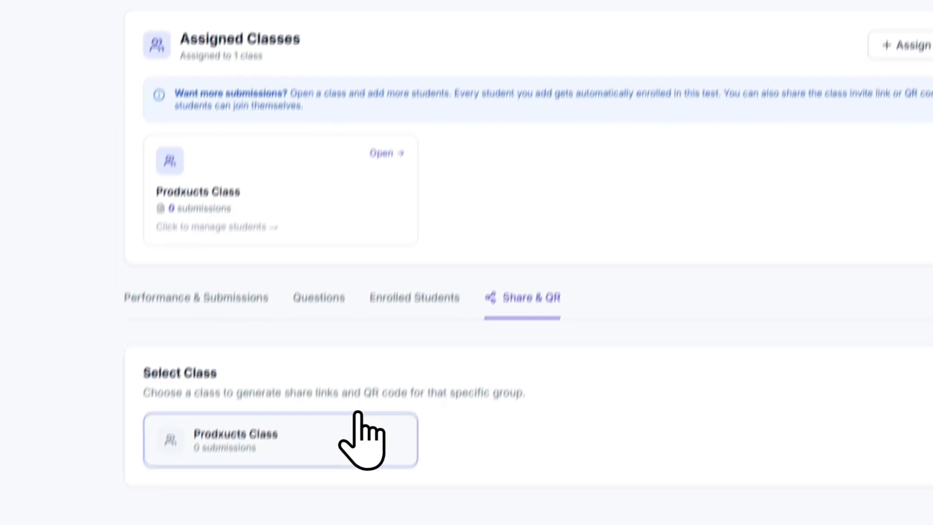
pyautogui.click(339, 501)
pyautogui.scroll(-6, 337, 375)
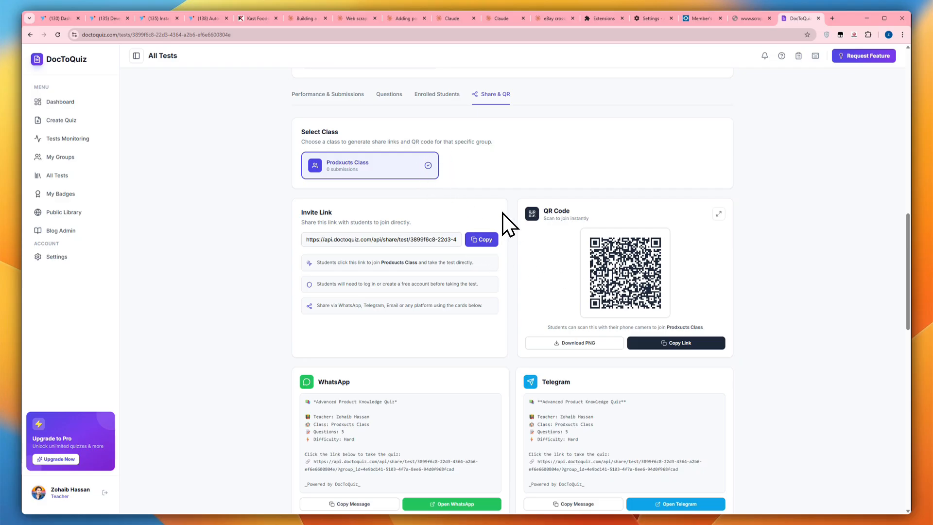
pyautogui.scroll(1, 503, 213)
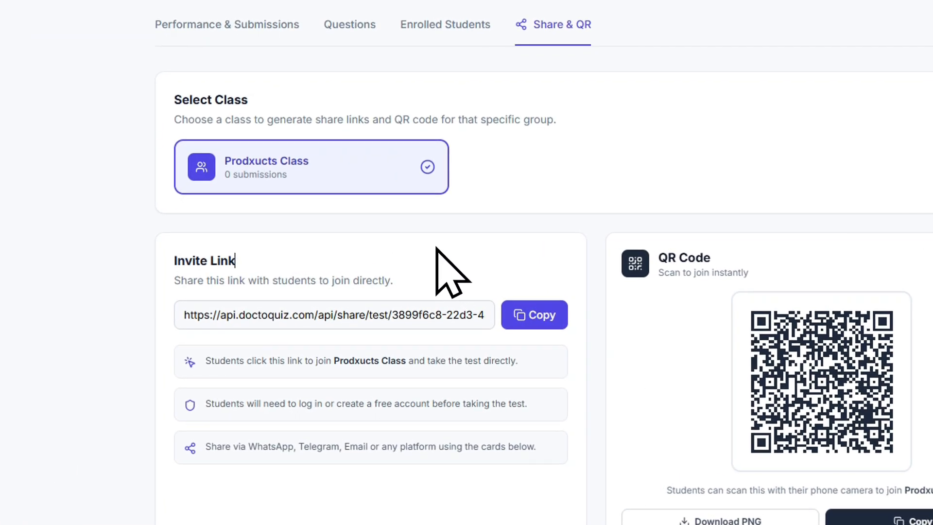
pyautogui.scroll(3, 435, 252)
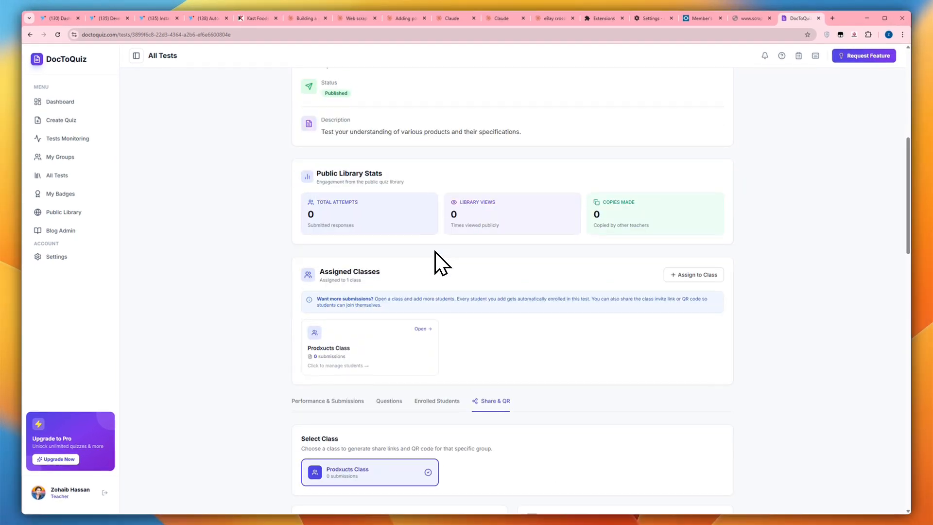
pyautogui.scroll(-4, 436, 251)
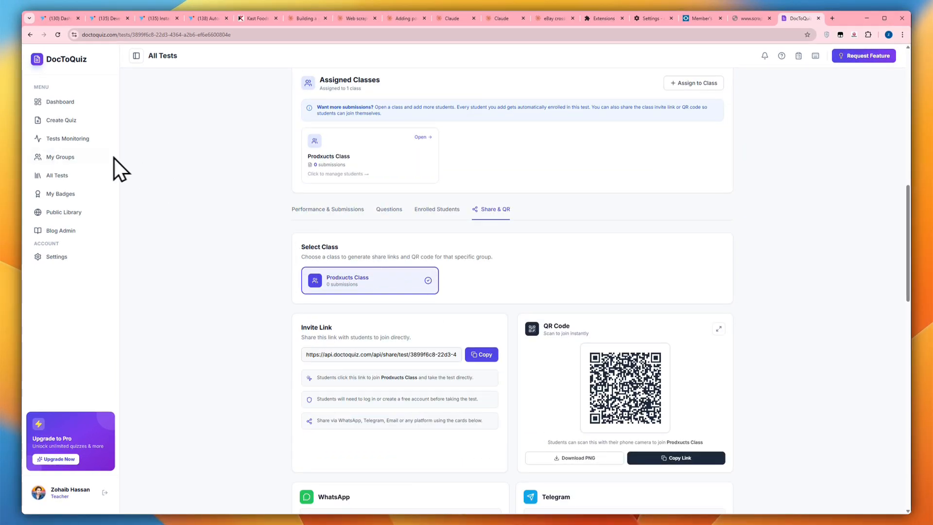
# Open the details of Prodxucts Class from the groups and copy the class's invite link
pyautogui.click(66, 157)
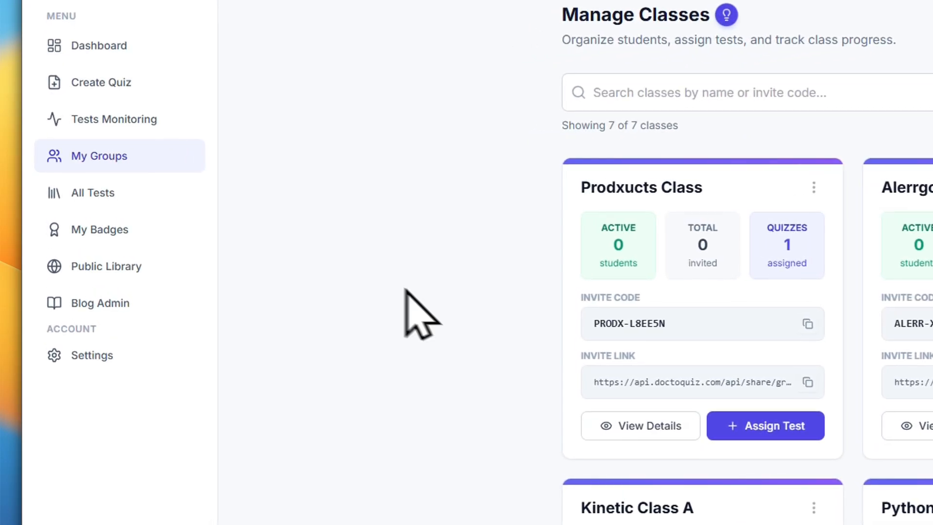
pyautogui.click(632, 427)
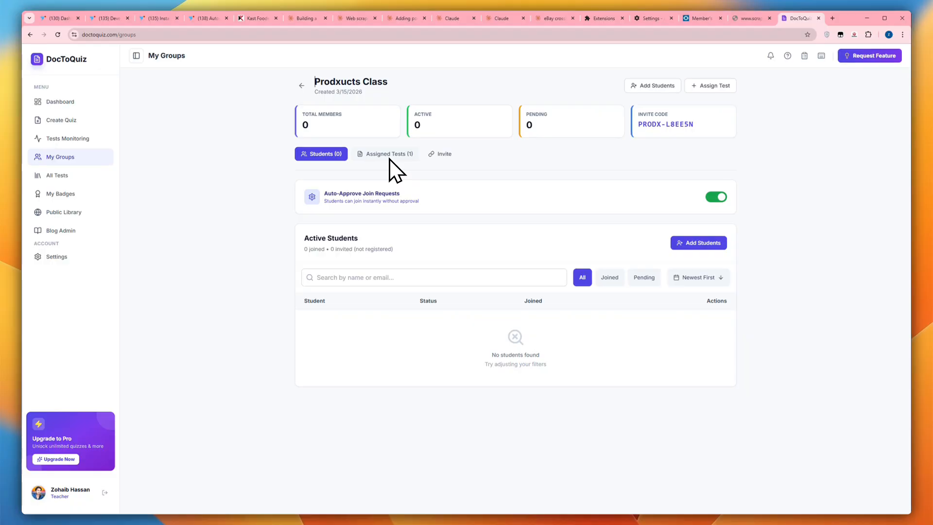
pyautogui.click(427, 155)
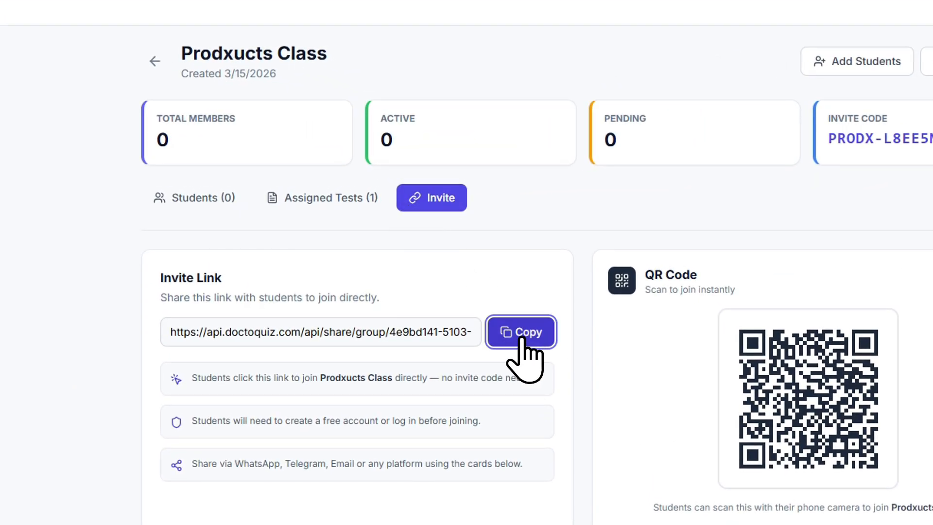
pyautogui.click(536, 332)
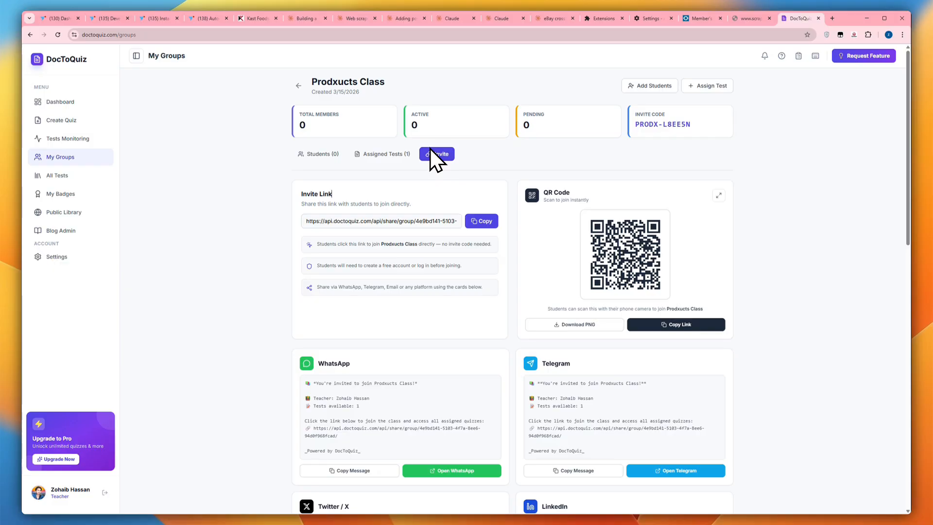
# View the form for adding students to Prodxucts Class by email, and close it without adding anyone
pyautogui.click(664, 87)
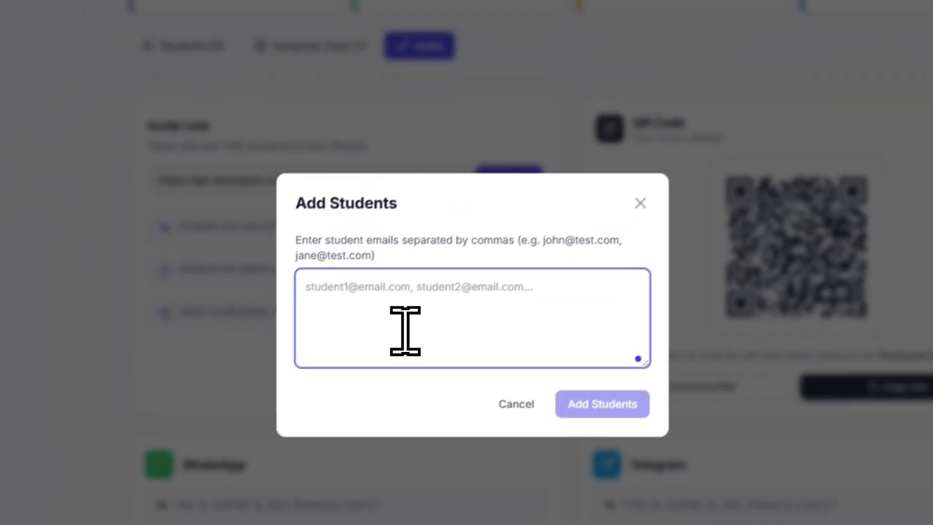
pyautogui.click(640, 203)
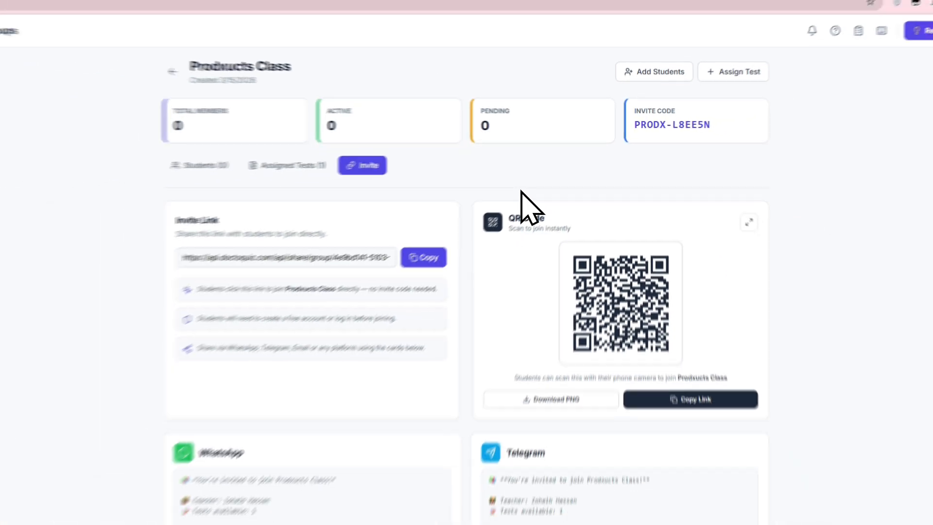